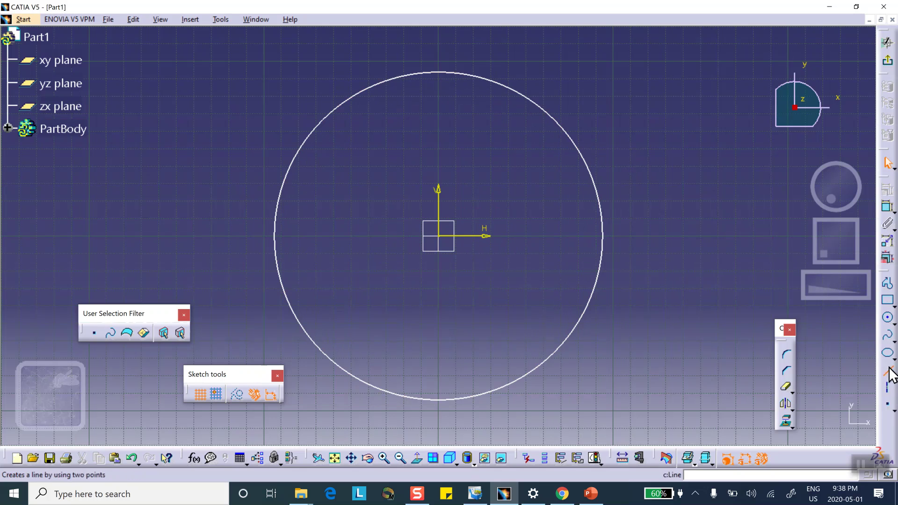
Draw two lines from the origin that cross the circle in its upper-right quadrant to outline a sector
click(439, 236)
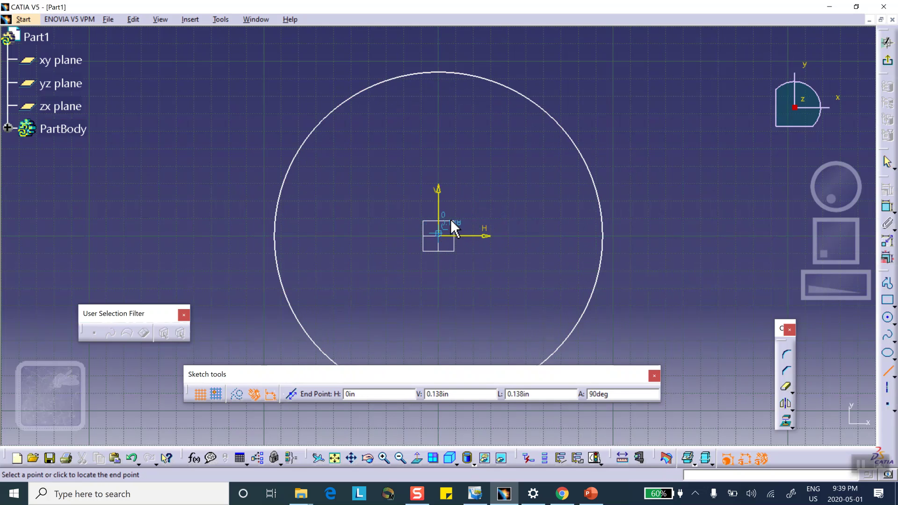
click(560, 76)
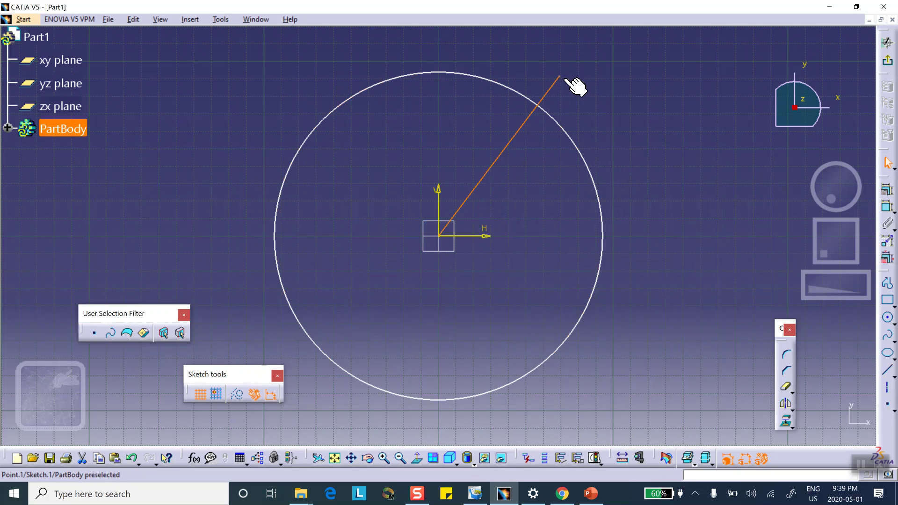
click(888, 372)
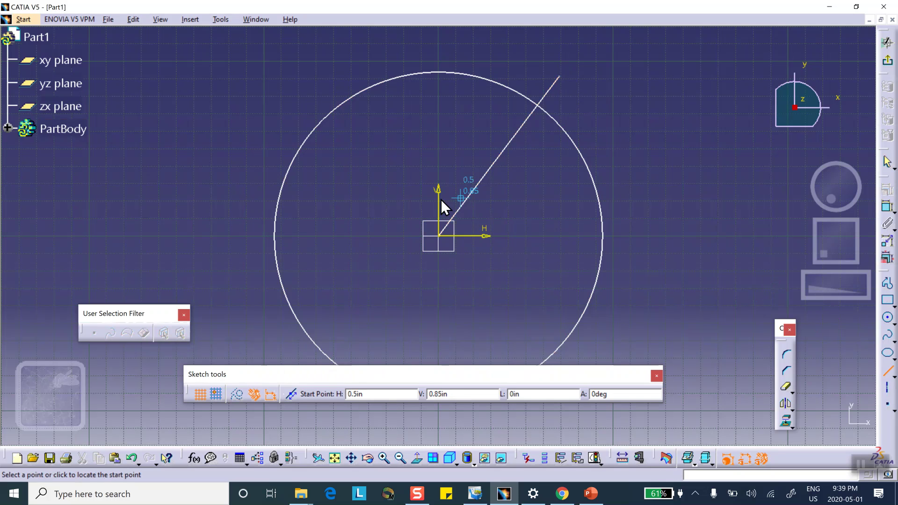
click(439, 236)
click(665, 163)
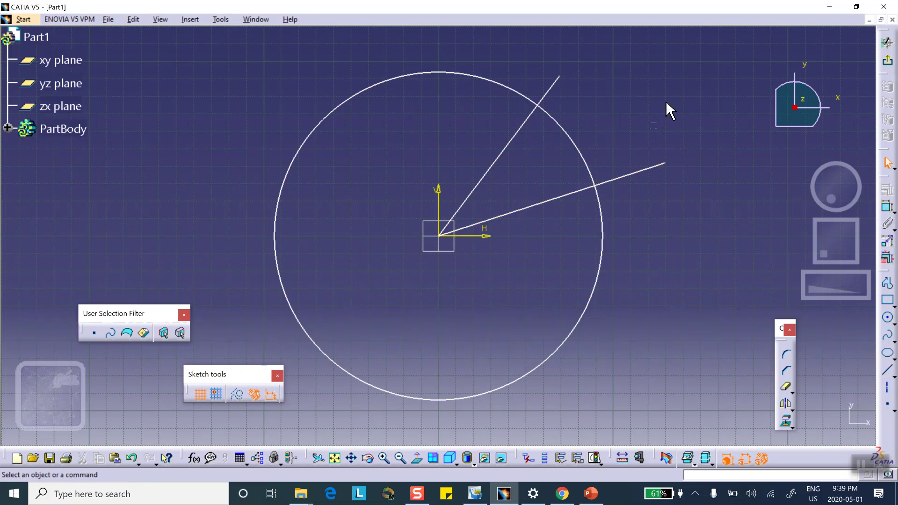
Trim both line ends outside the circle and the circle portion outside the two lines, leaving a closed wedge
click(785, 388)
click(642, 171)
click(600, 267)
click(551, 89)
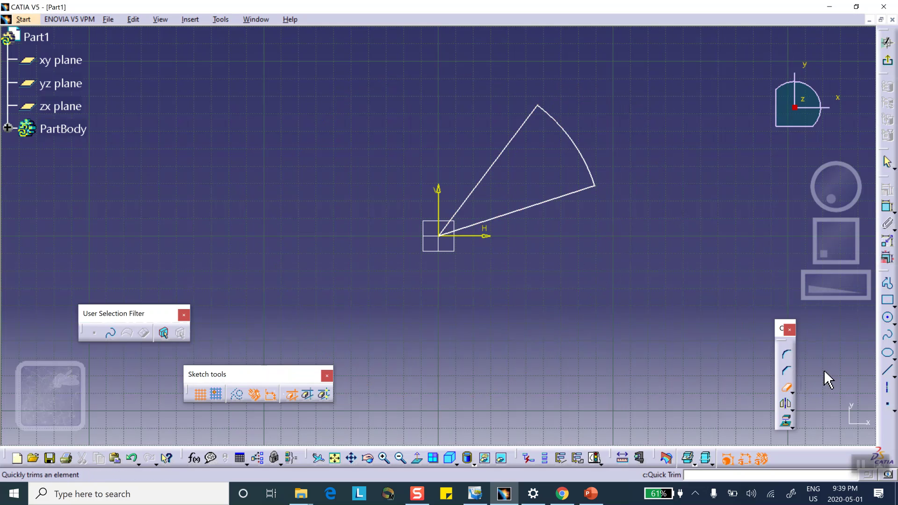
click(785, 387)
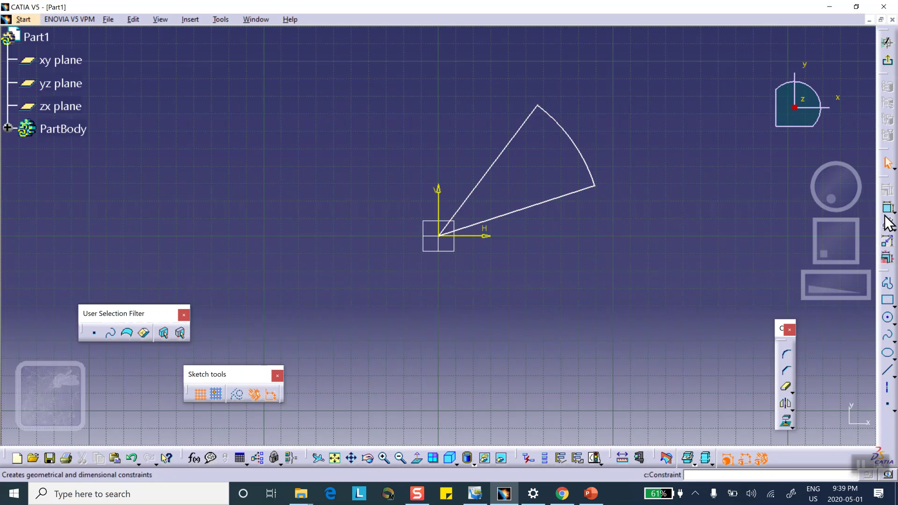
Constrain the angle between the wedge's two straight sides to 45 degrees
click(887, 210)
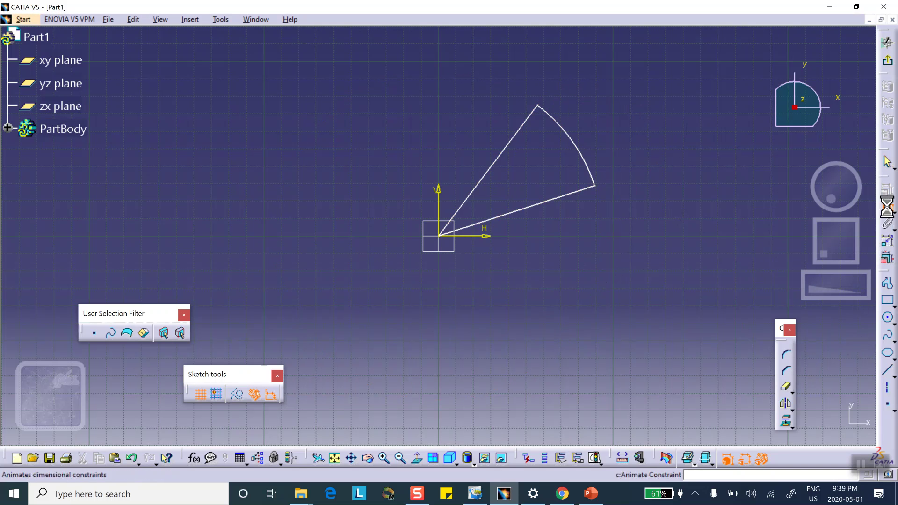
click(485, 191)
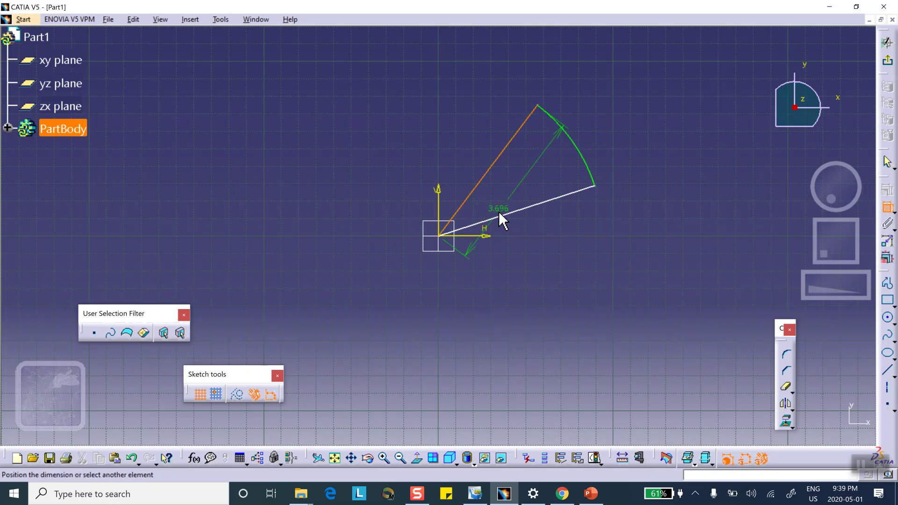
click(506, 213)
click(499, 199)
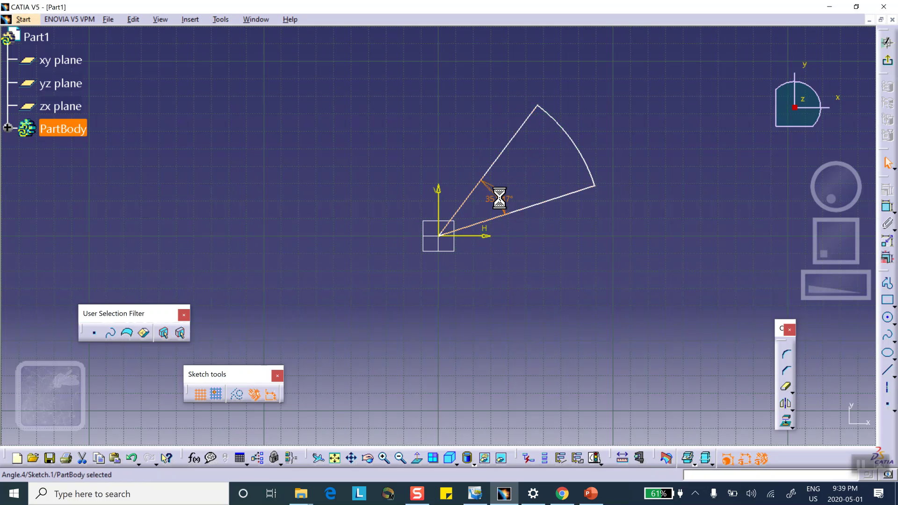
double_click(499, 200)
text(45)
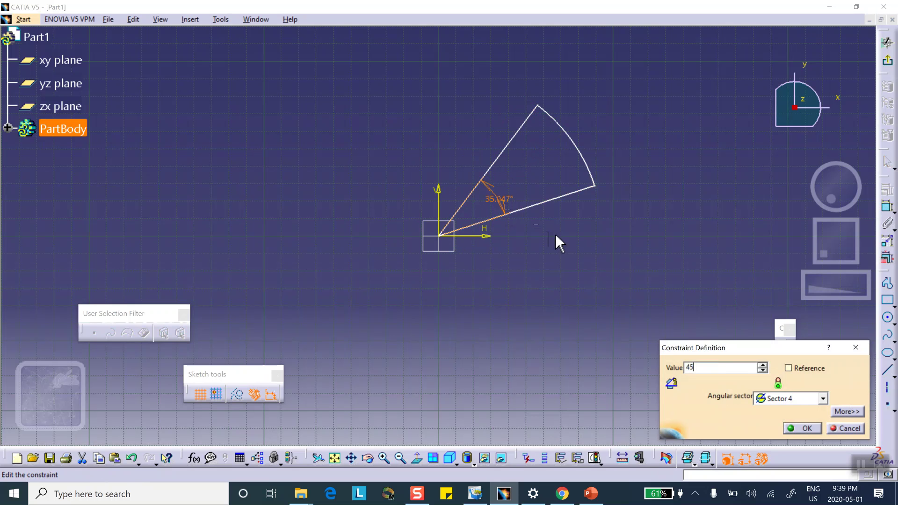
click(792, 431)
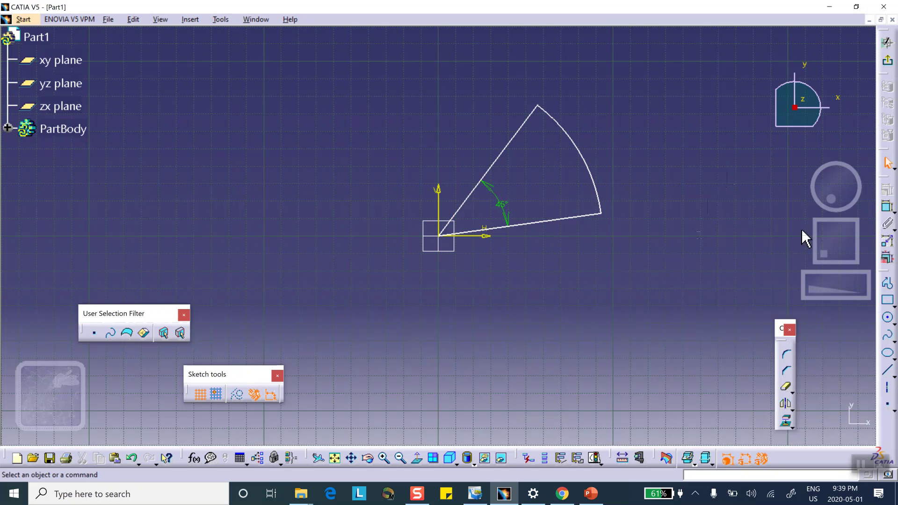
Constrain the radius of the wedge's outer arc to 6 in
click(888, 206)
click(596, 192)
double_click(675, 157)
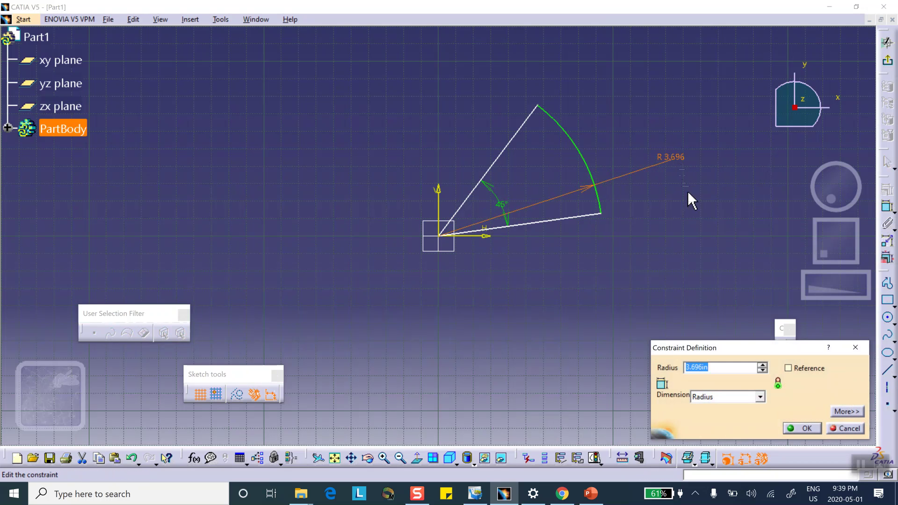
text(6)
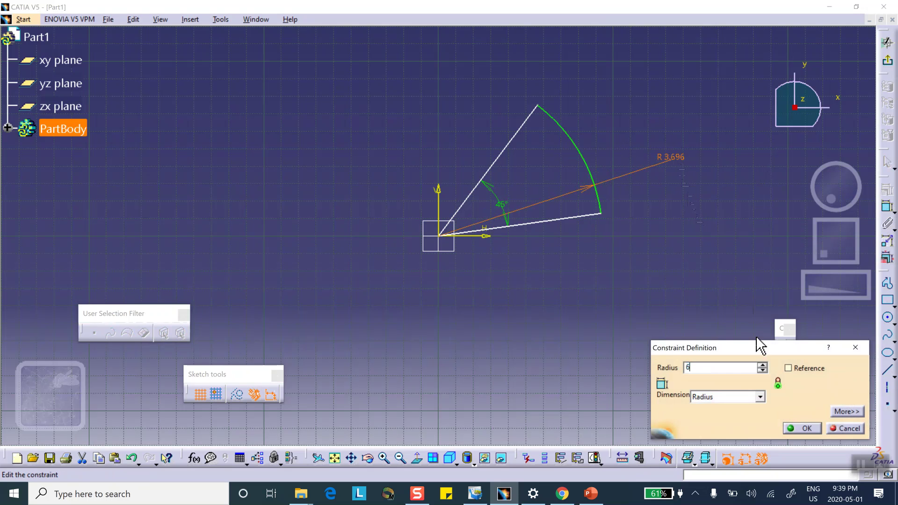
click(801, 427)
middle_drag(642, 312, 540, 385)
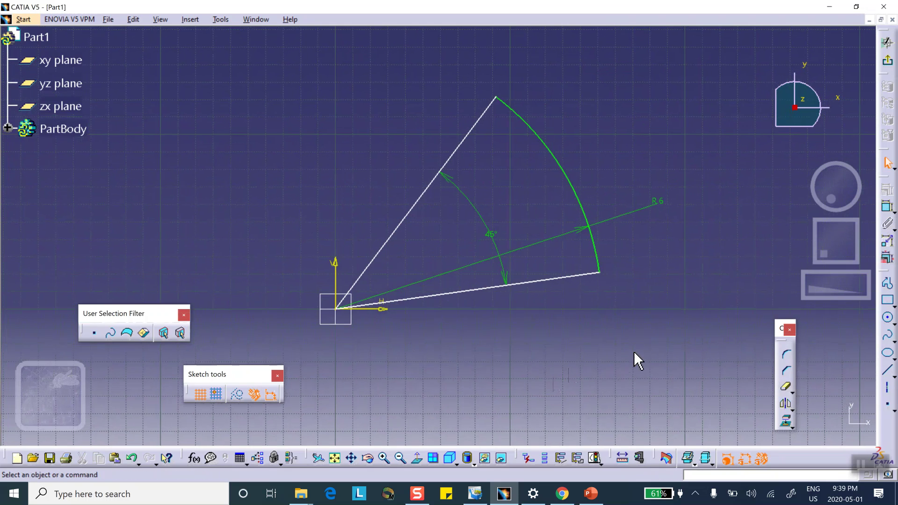
Sketch a circle with a radius of about 0.33 in inside the wedge, near its upper side
click(888, 318)
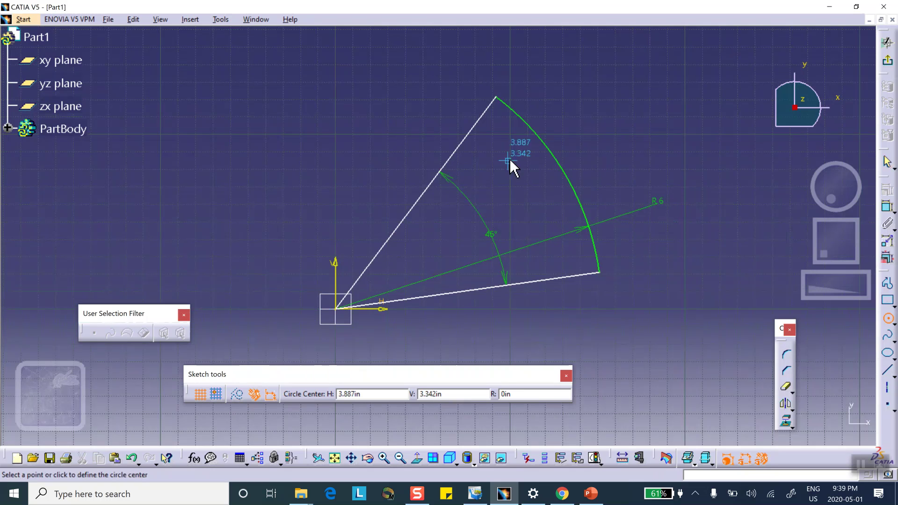
click(478, 172)
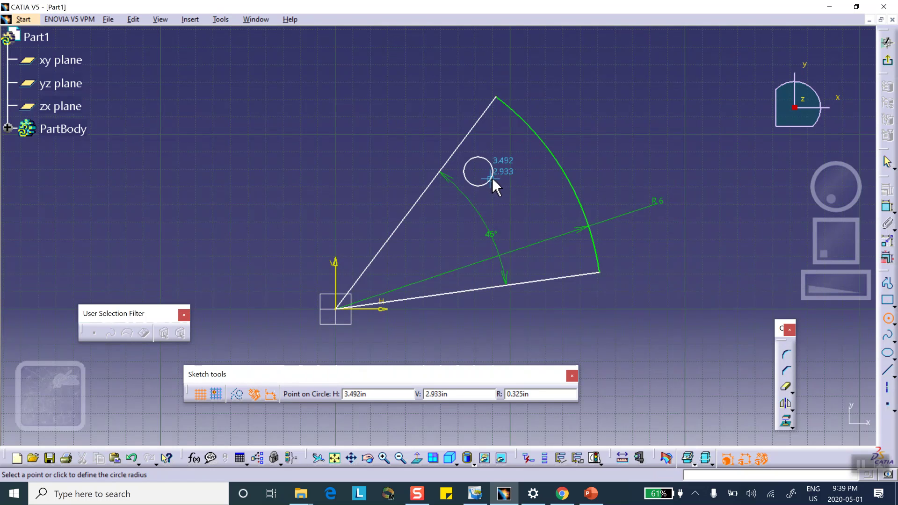
click(492, 178)
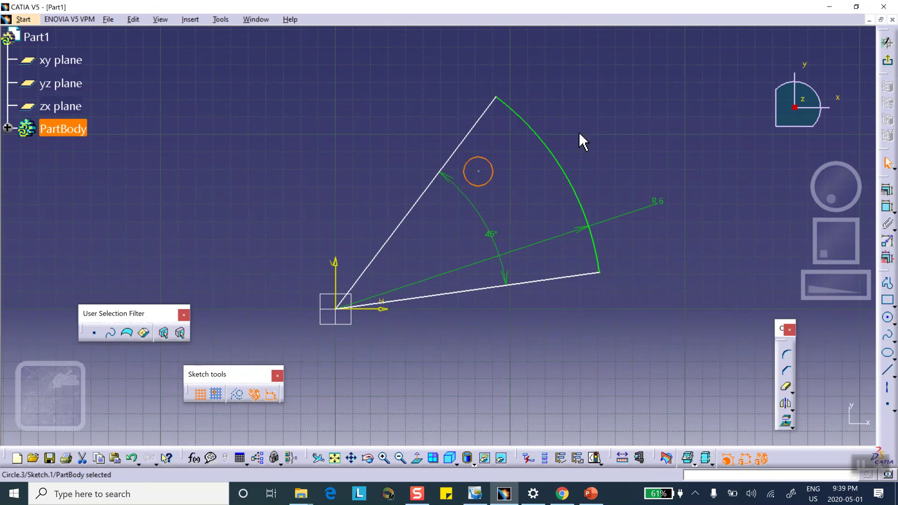
Constrain the distance from the small circle's centre to the origin to 4 in
click(887, 206)
click(478, 172)
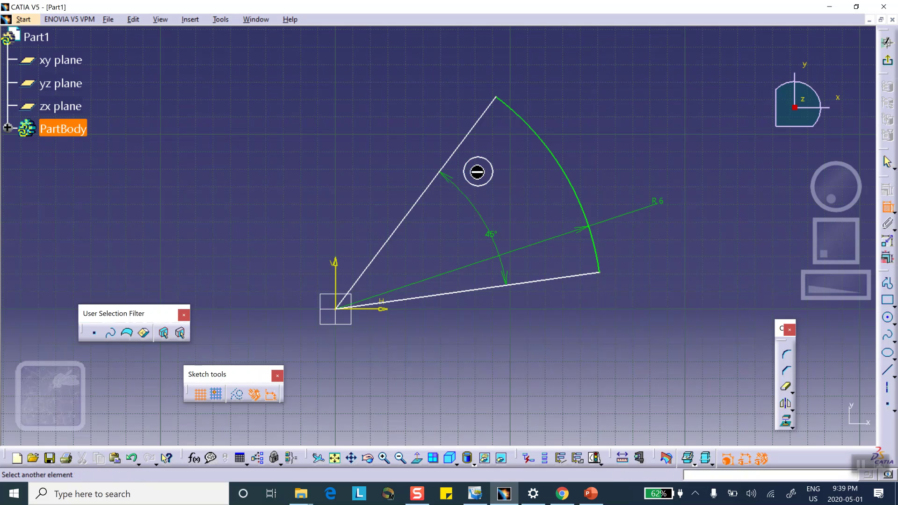
click(340, 309)
click(336, 190)
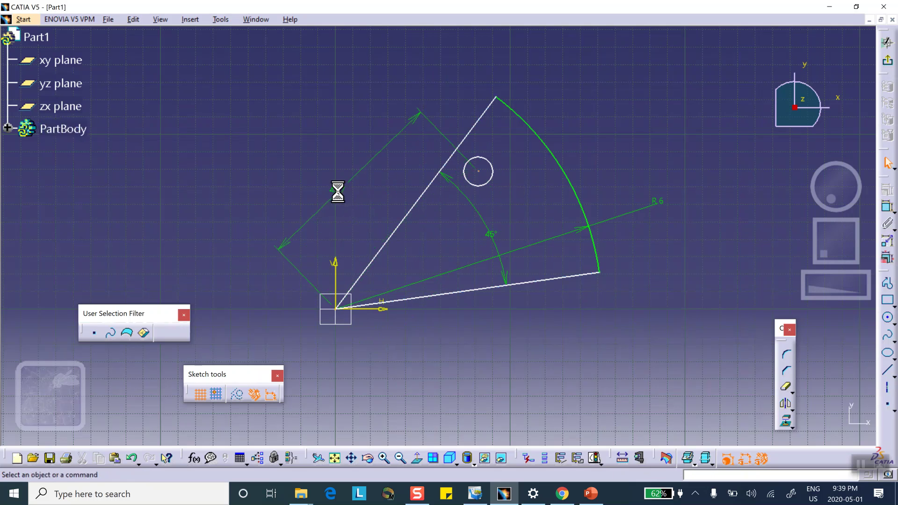
double_click(341, 189)
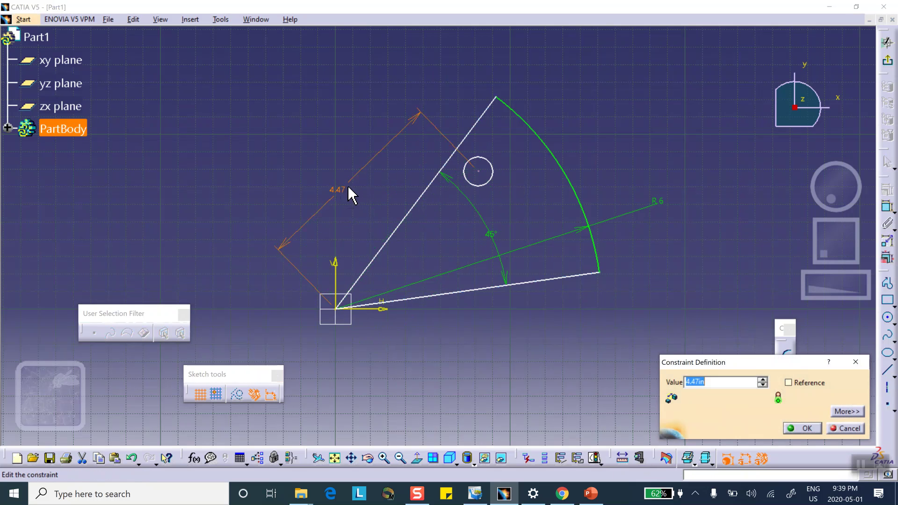
click(804, 432)
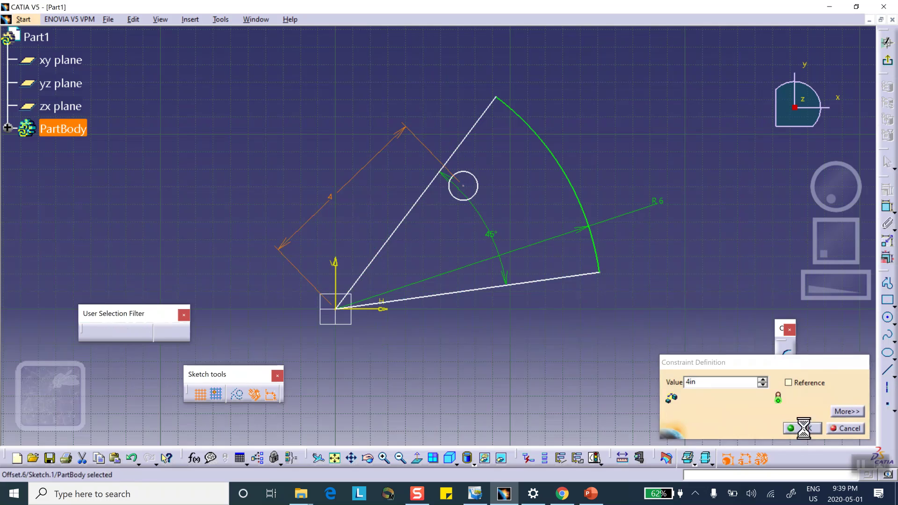
Constrain the small circle's diameter to 1 in
click(888, 211)
click(478, 182)
click(507, 177)
double_click(508, 174)
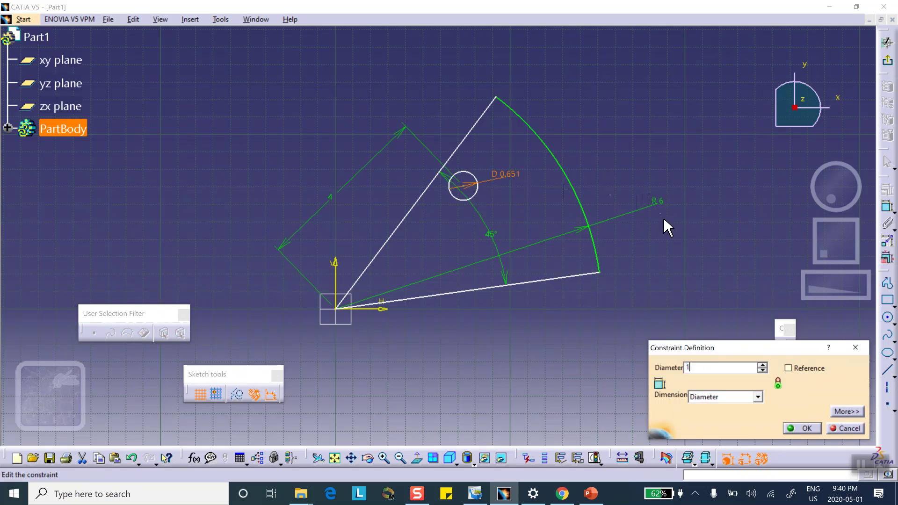
click(803, 428)
click(703, 309)
Move the hole circle by its centre away from the wedge's upper side so it lies fully inside the profile
click(464, 186)
drag(464, 190, 472, 202)
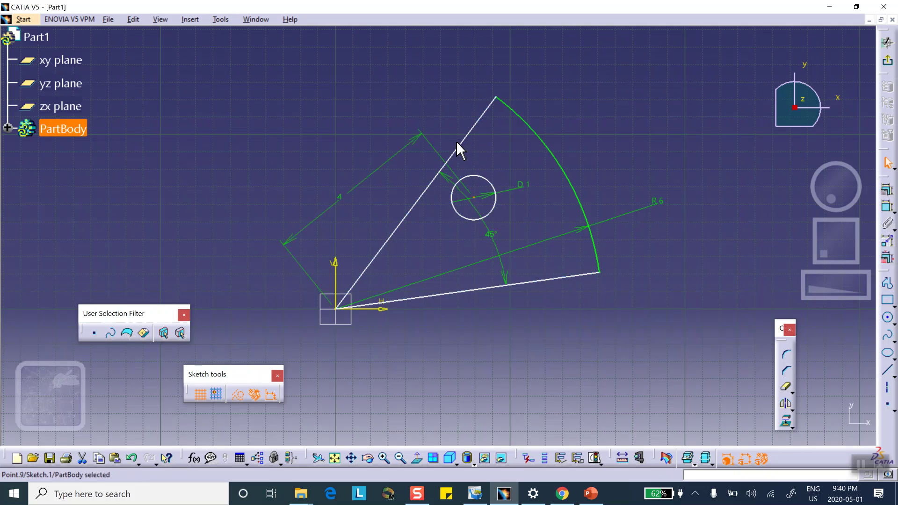
click(646, 130)
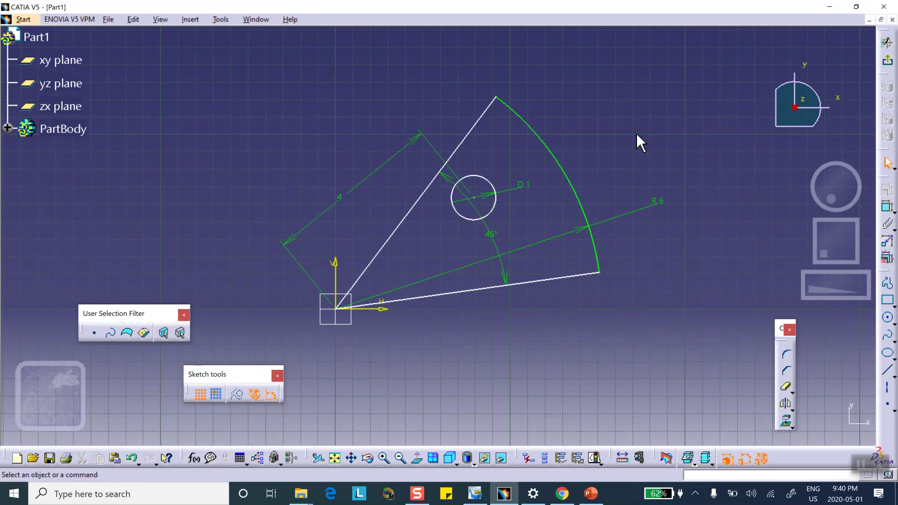
Exit the sketch and pad it by the 0.5 in disk thickness given on slide 2 of the cyclic-symmetry presentation in PowerPoint
click(887, 61)
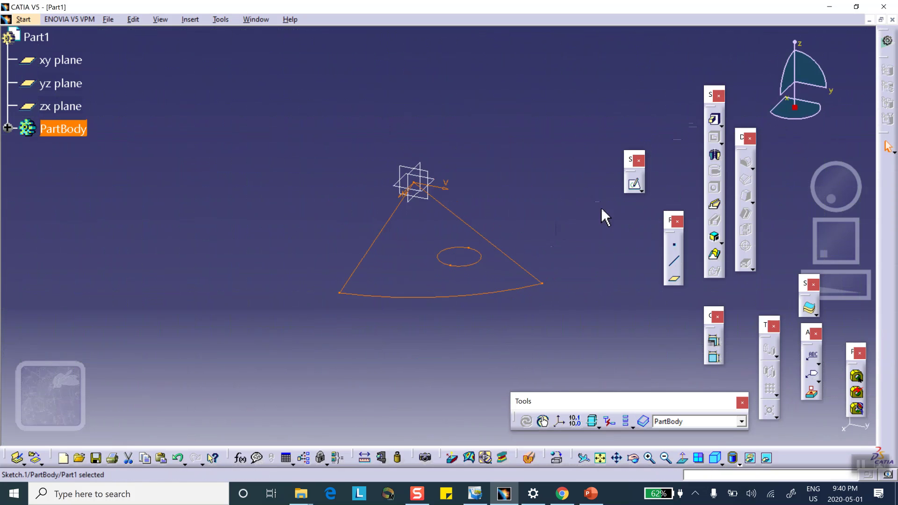
click(714, 120)
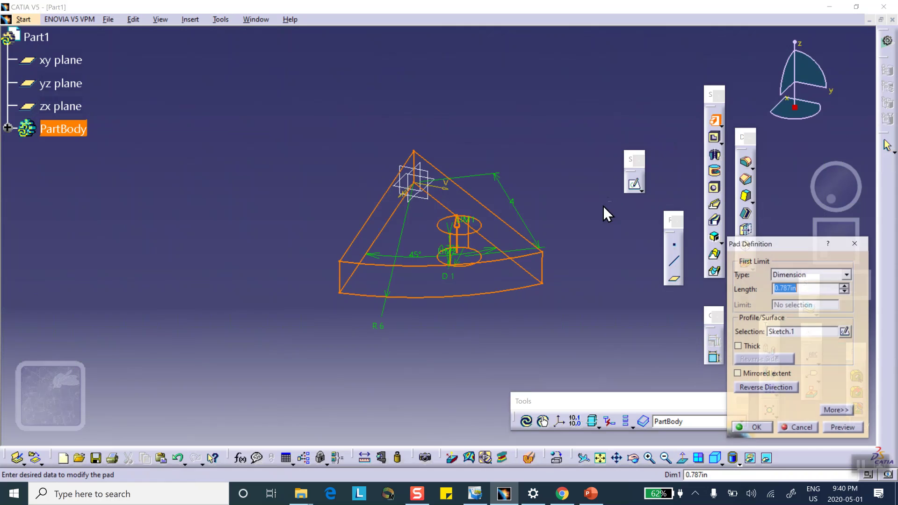
click(591, 494)
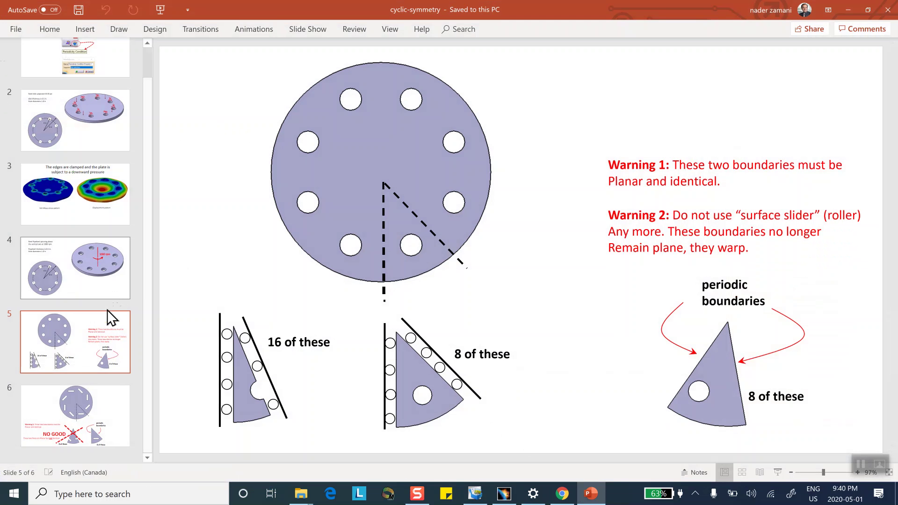
click(90, 100)
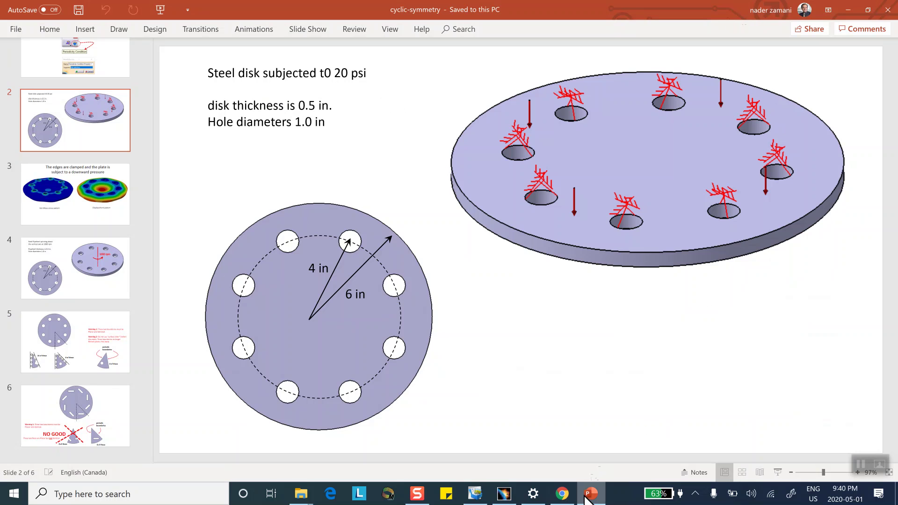
click(503, 495)
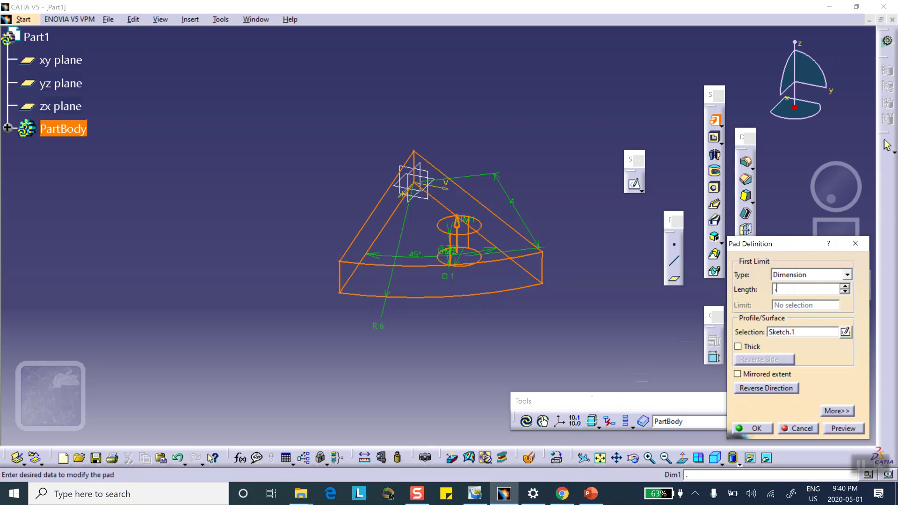
click(754, 428)
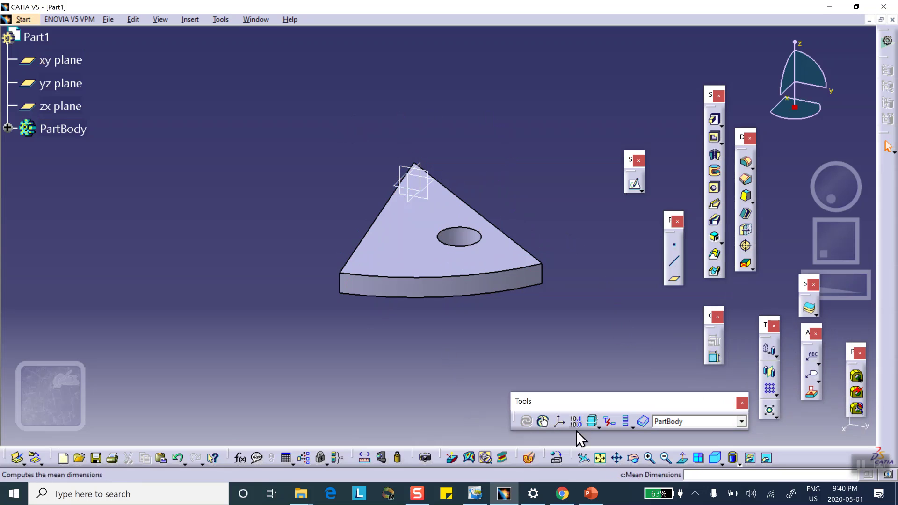
Apply the Steel material from the metal library to Part1
click(556, 458)
click(563, 140)
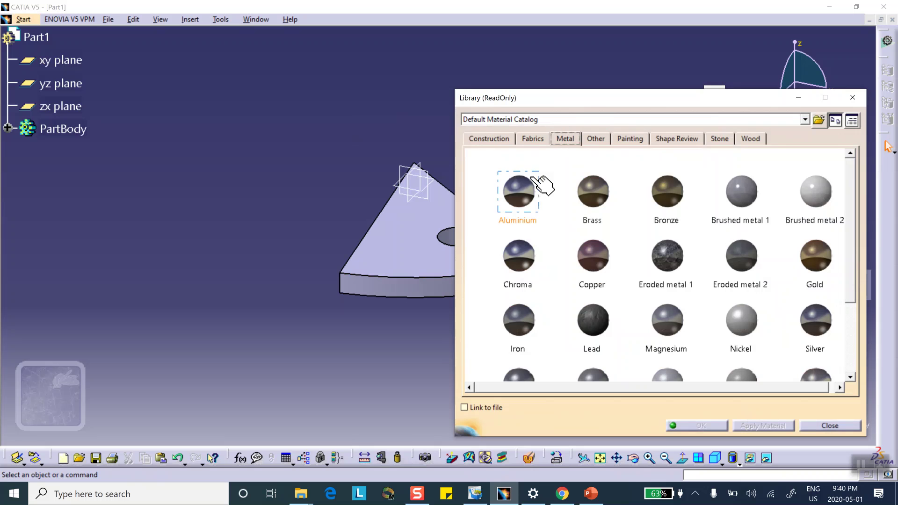
scroll(805, 211, down, 5)
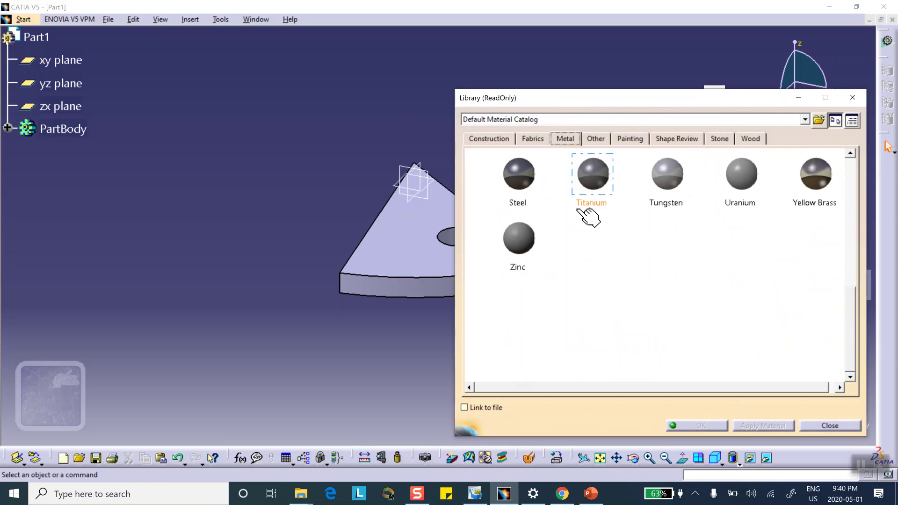
scroll(581, 219, up, 1)
click(506, 222)
click(36, 37)
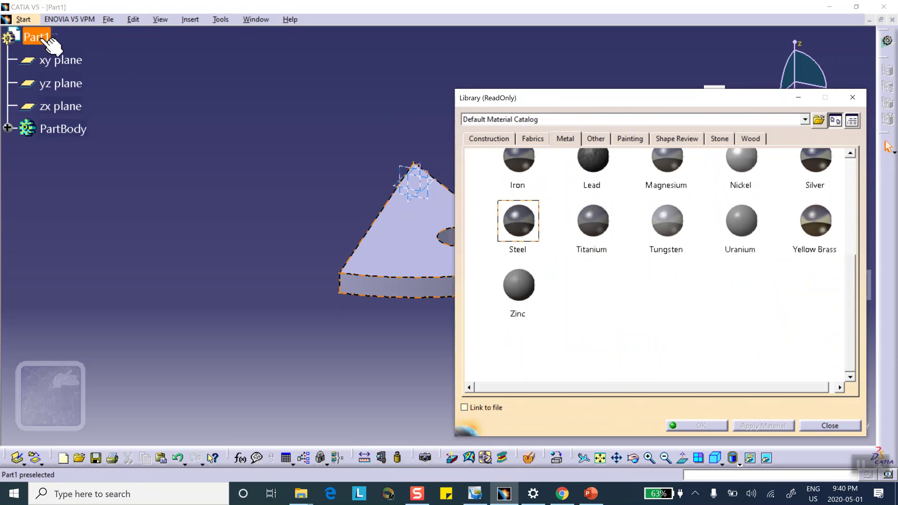
click(700, 426)
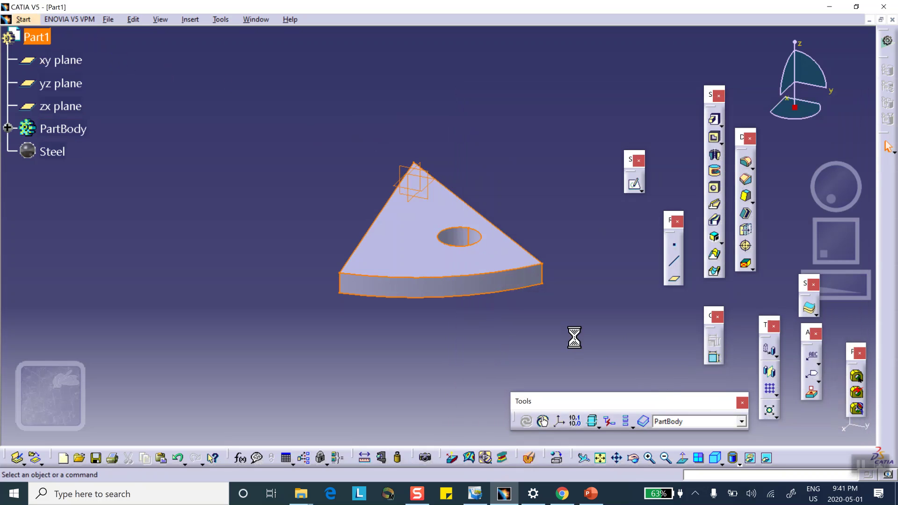
Start a Static Analysis case for the disk sector in the Generative Structural Analysis workbench
click(29, 19)
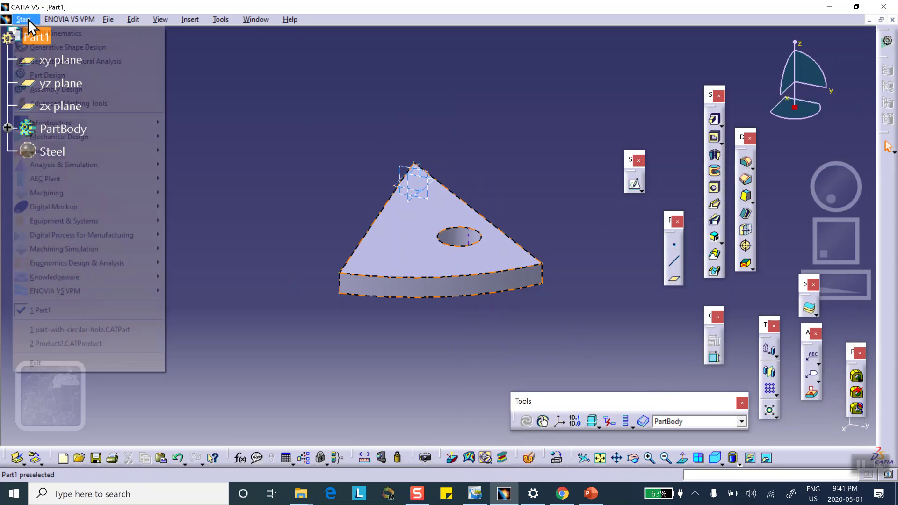
mouse_move(66, 165)
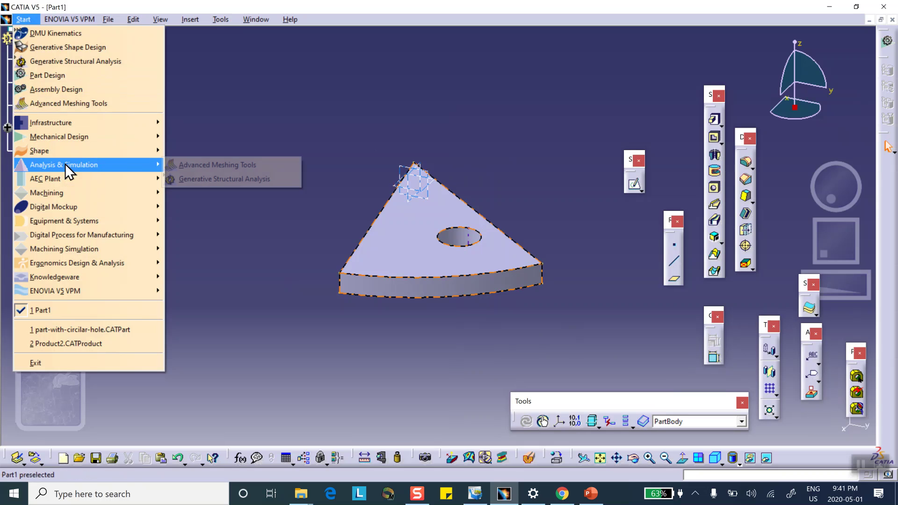
click(196, 179)
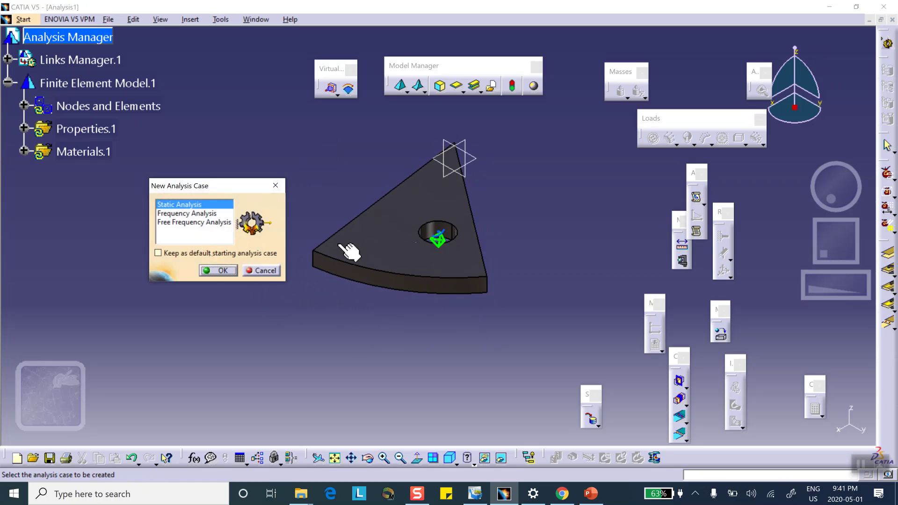
click(220, 271)
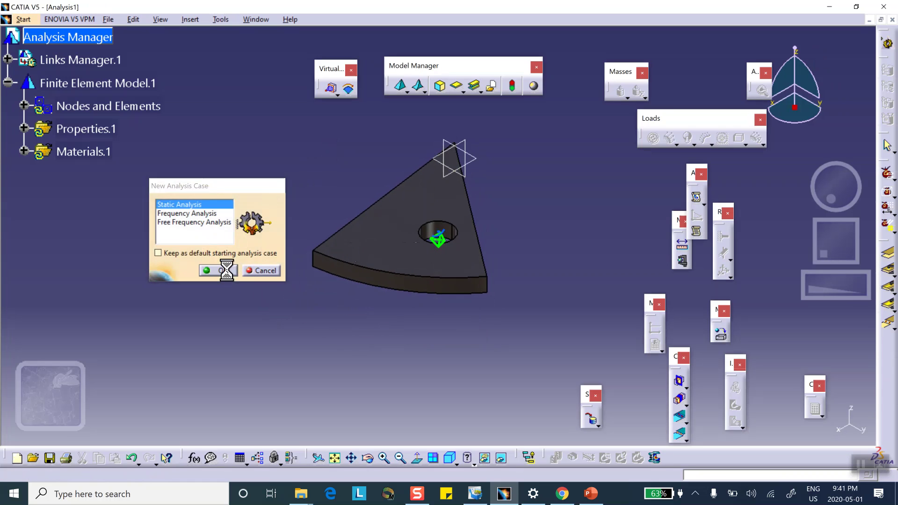
Change the element type of the part's OCTREE tetrahedron mesh to Parabolic
click(24, 105)
double_click(151, 129)
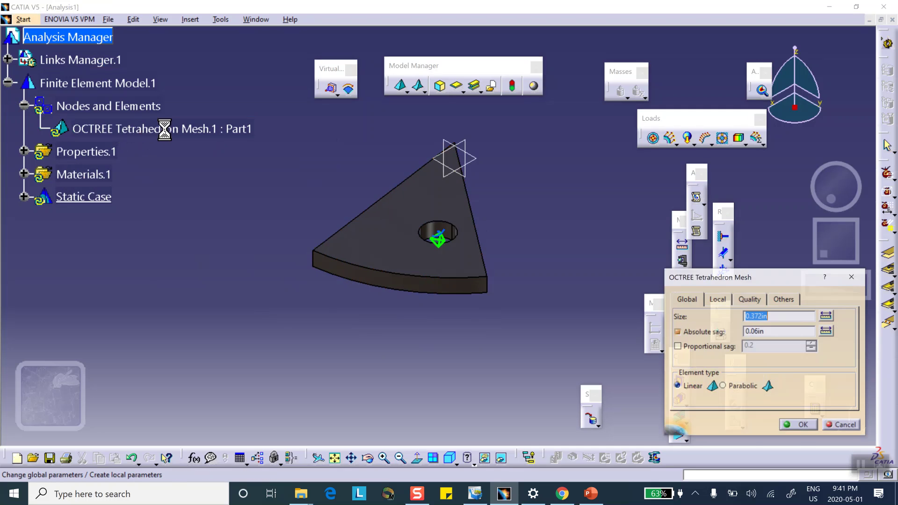
click(726, 387)
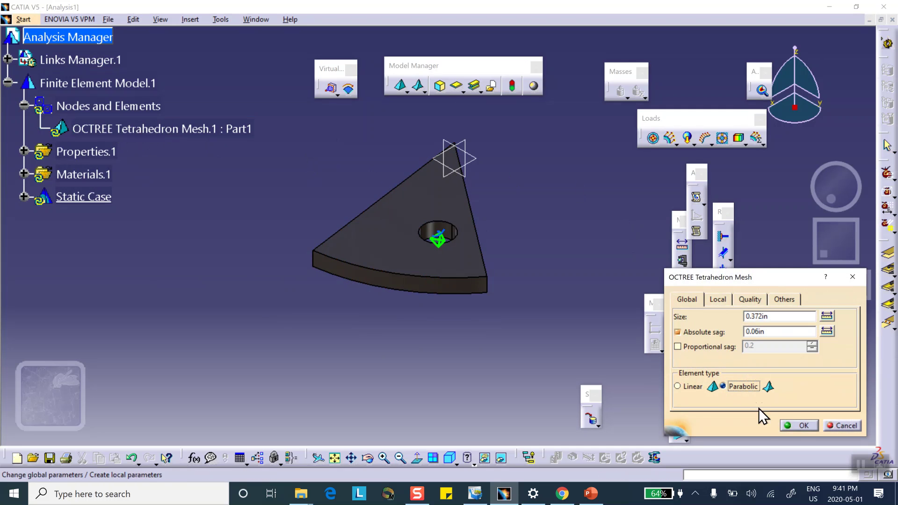
click(800, 424)
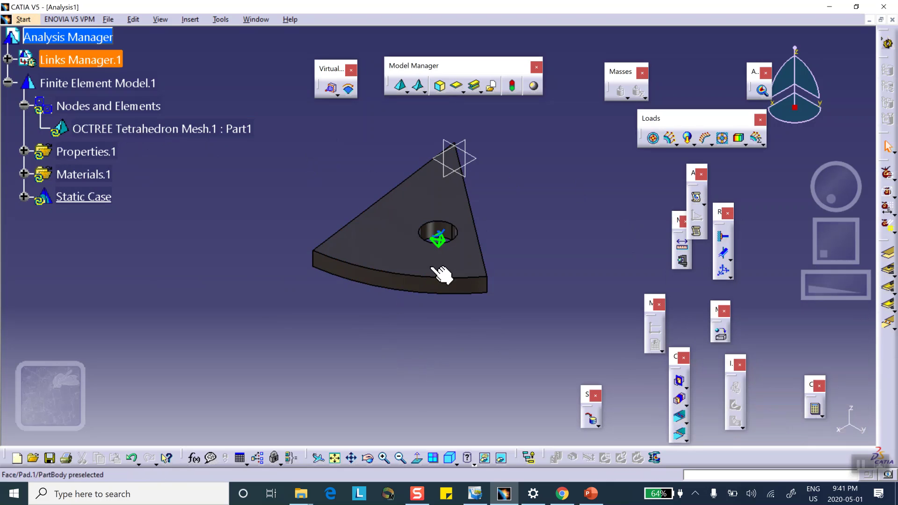
Clamp the cylindrical inner face of the hole in the disk sector
middle_drag(516, 268, 475, 293)
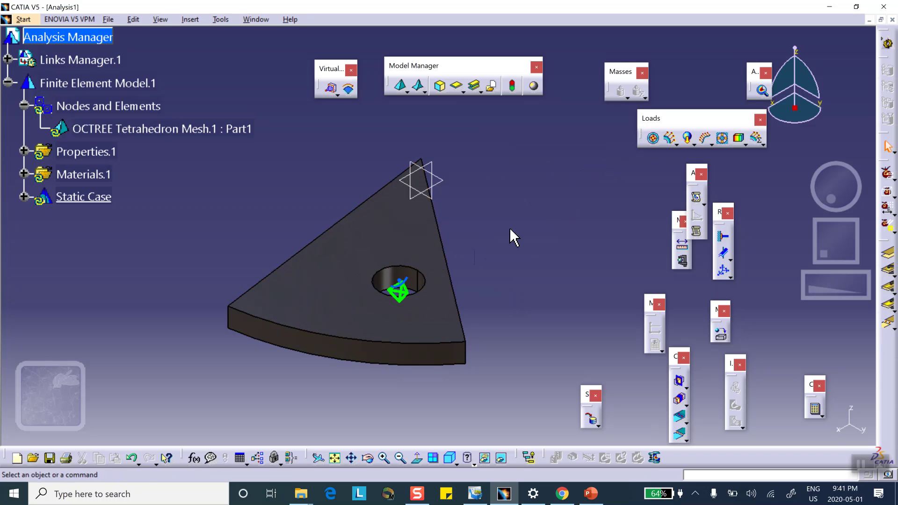
click(723, 241)
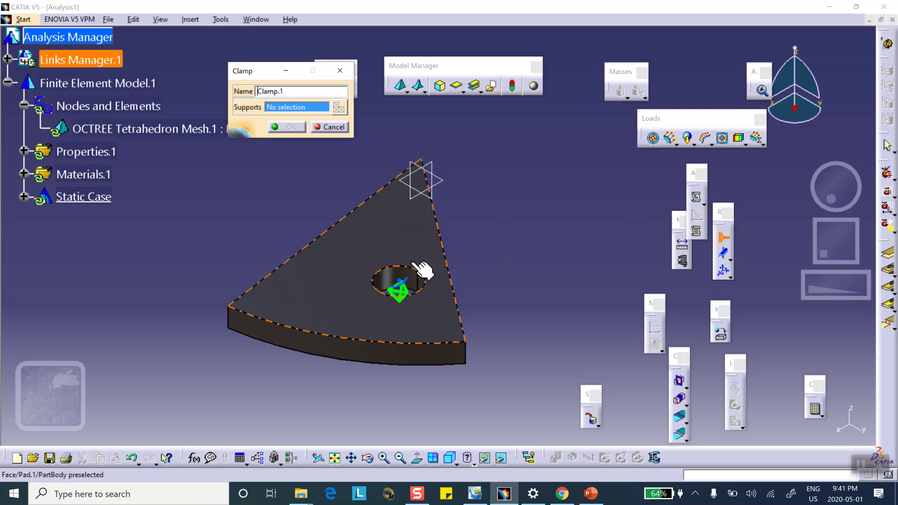
click(400, 283)
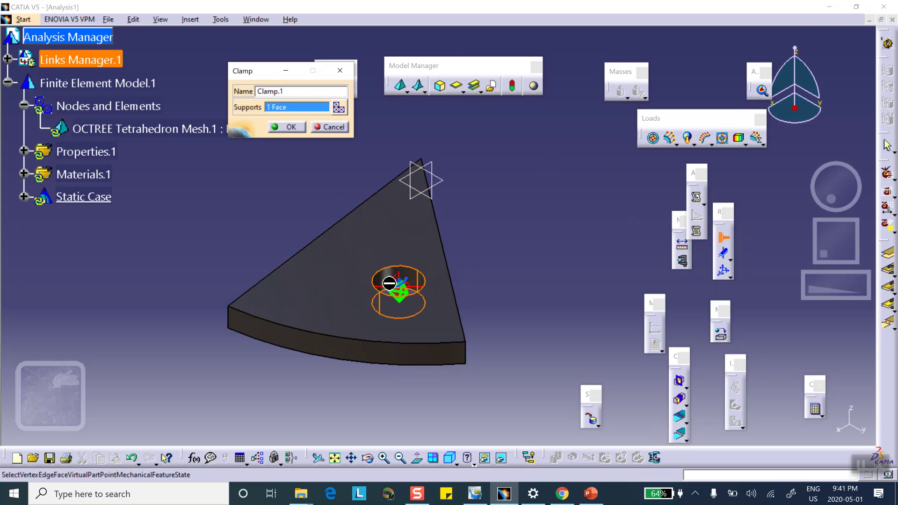
click(286, 127)
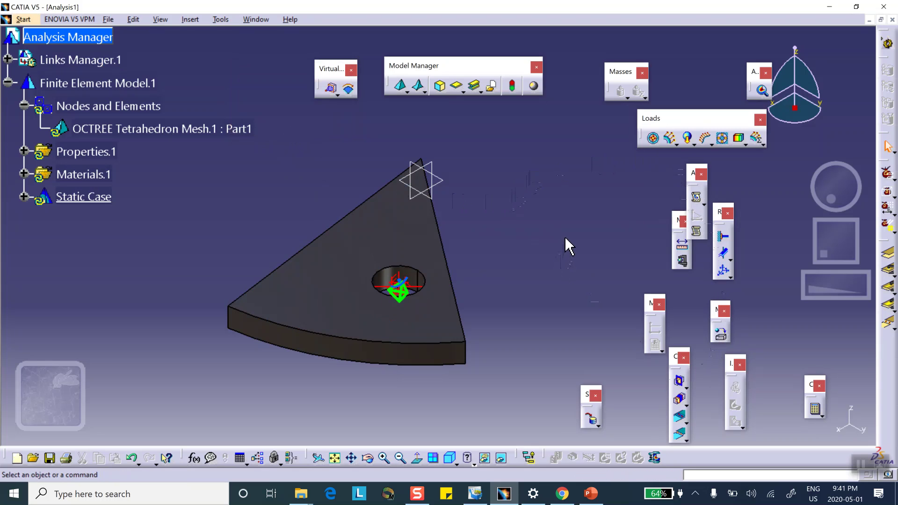
Apply a 20 psi pressure load to the flat top face of the disk sector
click(653, 138)
click(381, 223)
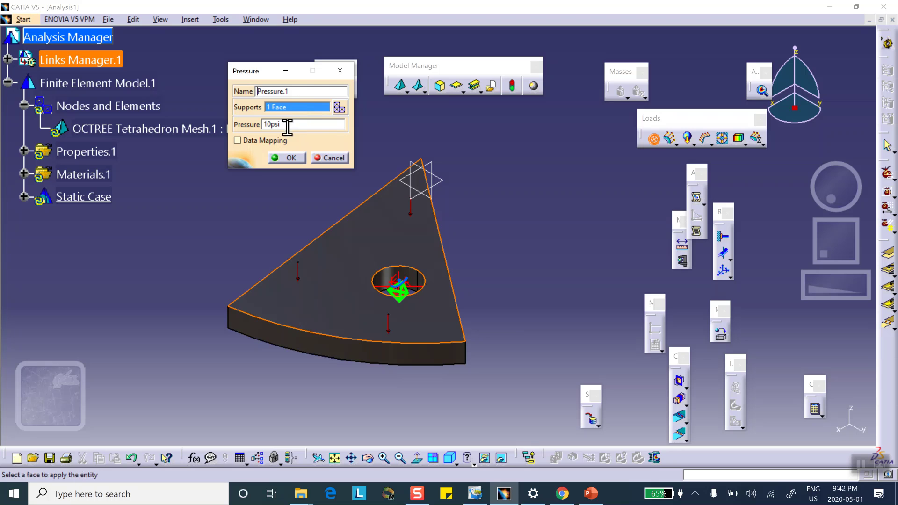
text(2)
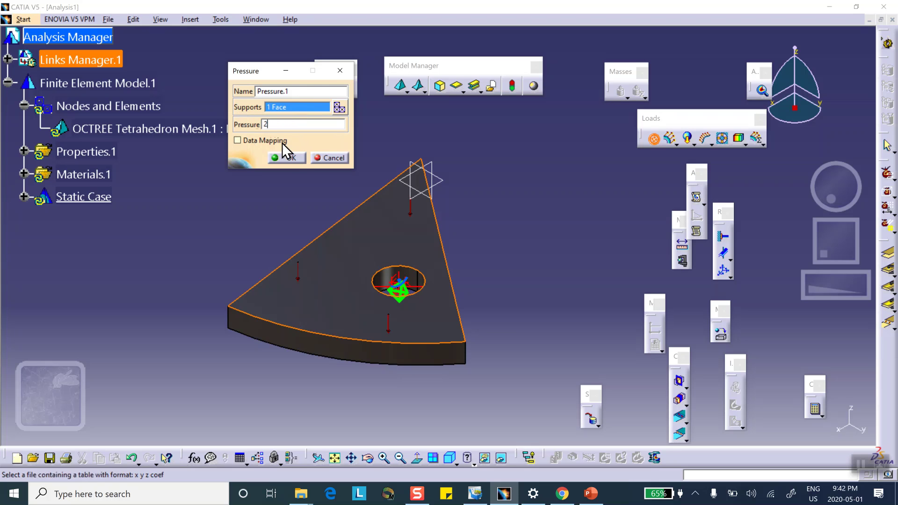
text(0psi)
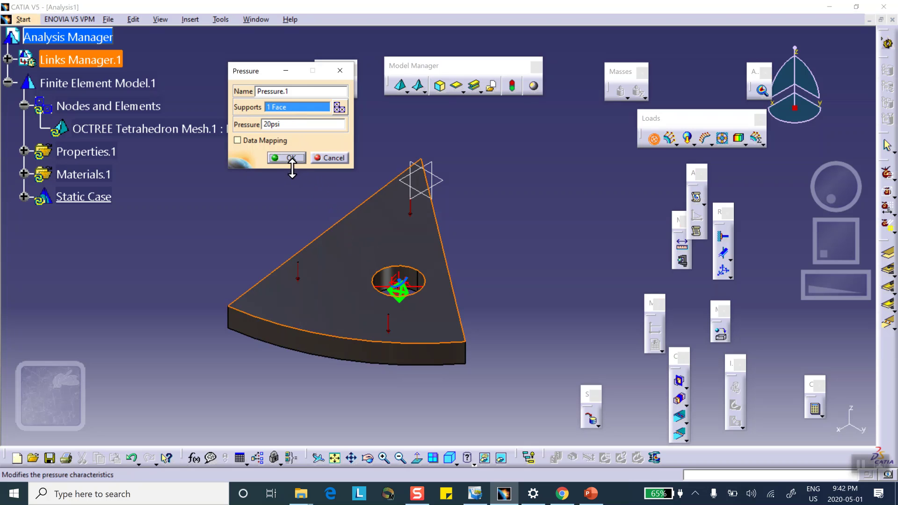
click(293, 158)
Examine the two straight radial side faces of the sector and the loaded top face from several angles
middle_drag(547, 241, 487, 279)
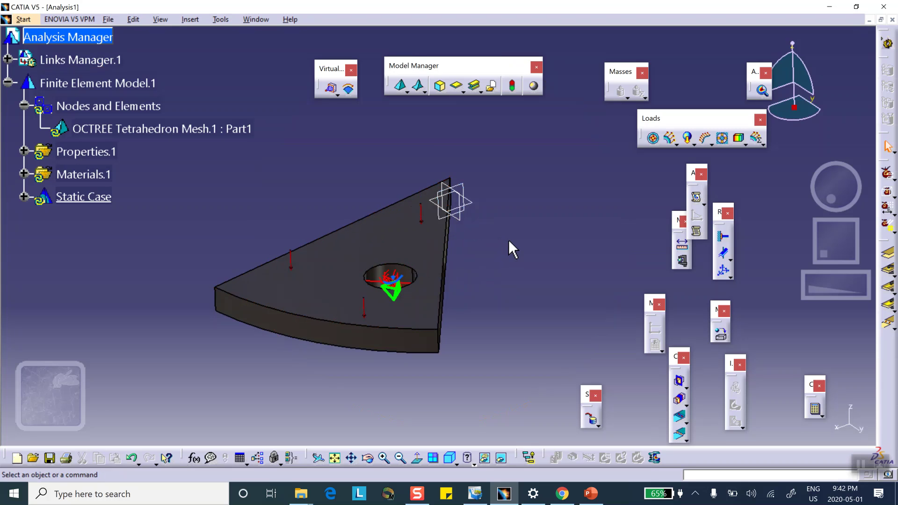
middle_drag(486, 267, 487, 272)
click(486, 268)
mouse_move(486, 244)
middle_down()
mouse_move(467, 226)
mouse_move(493, 237)
mouse_move(493, 253)
mouse_move(473, 262)
mouse_move(480, 255)
middle_up()
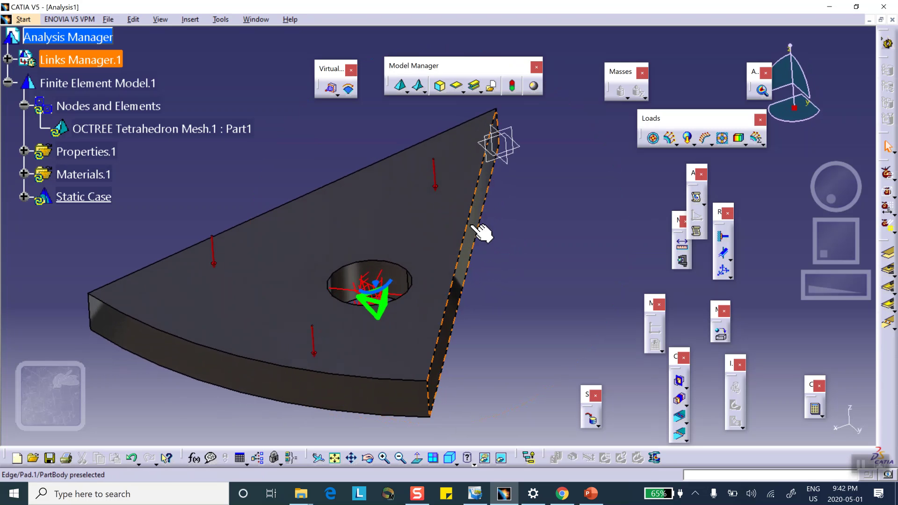
middle_drag(296, 235, 453, 233)
click(398, 272)
middle_drag(435, 262, 283, 259)
middle_drag(477, 243, 414, 268)
mouse_move(474, 283)
middle_down()
mouse_move(437, 294)
mouse_move(465, 291)
middle_up()
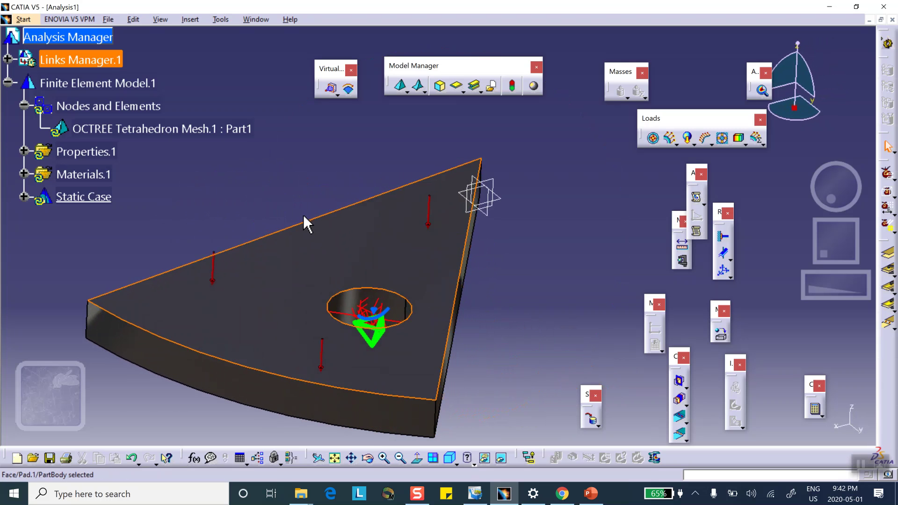
middle_drag(361, 238, 424, 216)
click(424, 216)
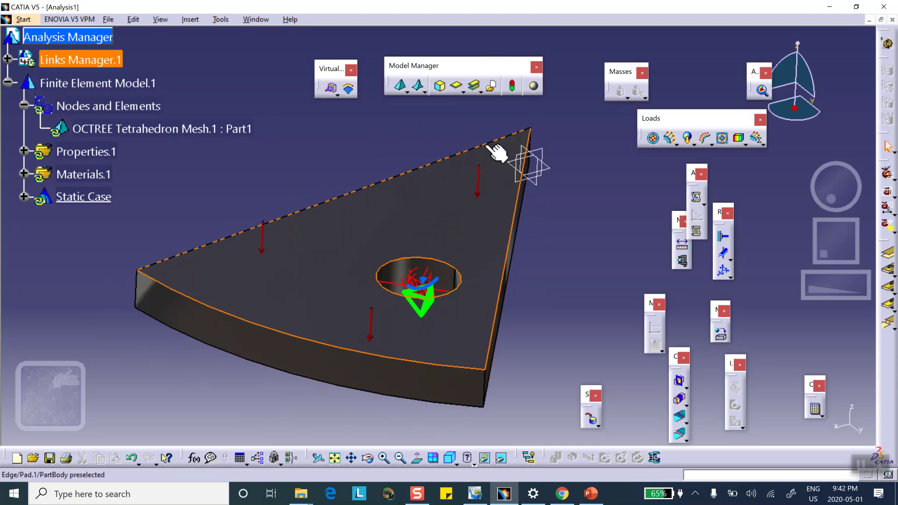
middle_drag(562, 195, 503, 217)
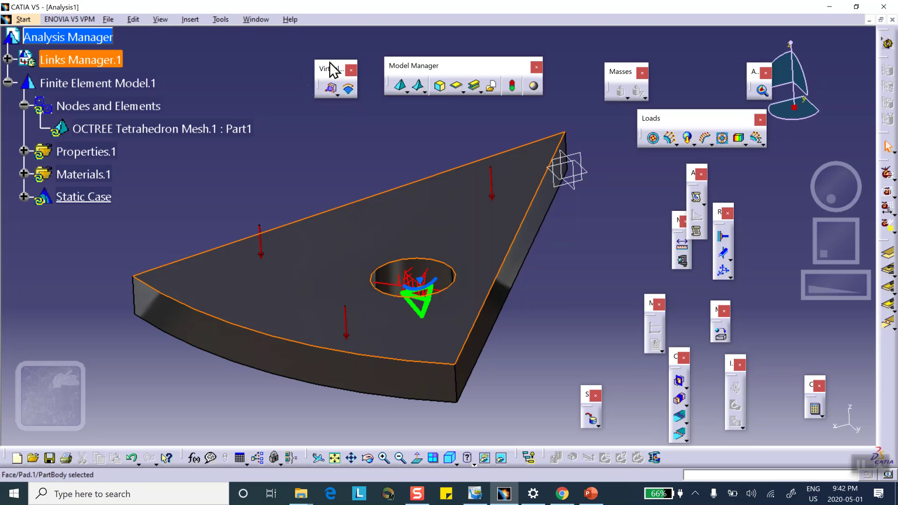
click(350, 90)
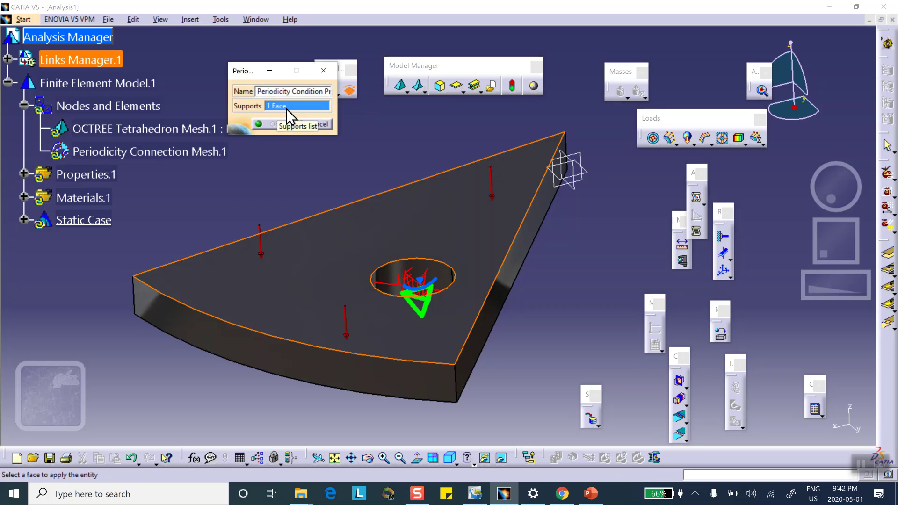
click(320, 124)
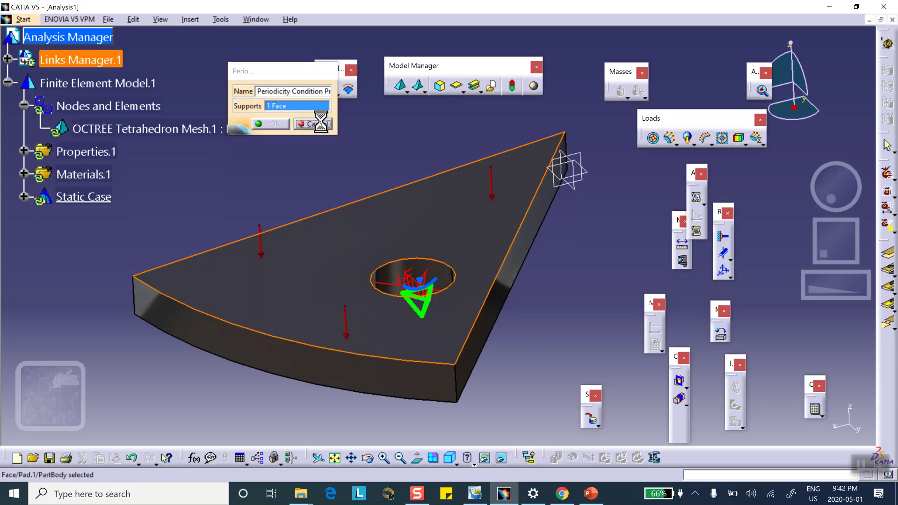
click(348, 89)
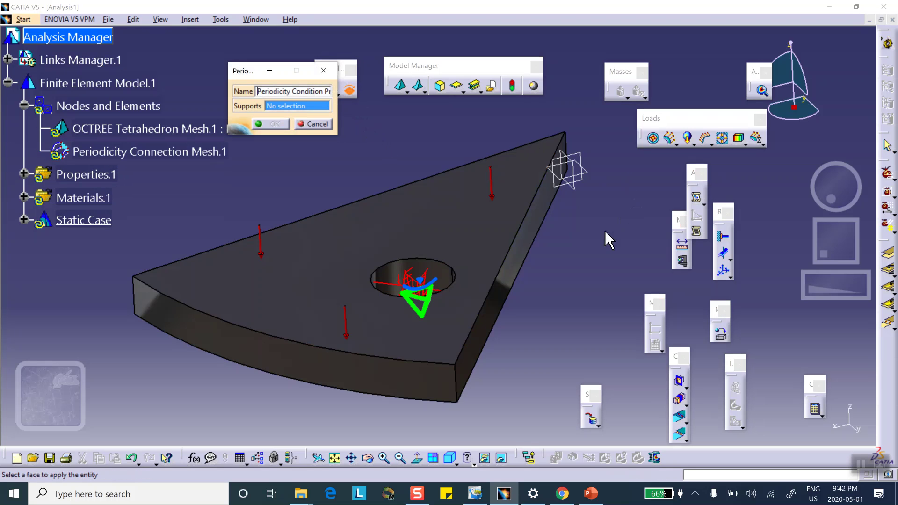
click(464, 283)
middle_drag(335, 367, 586, 337)
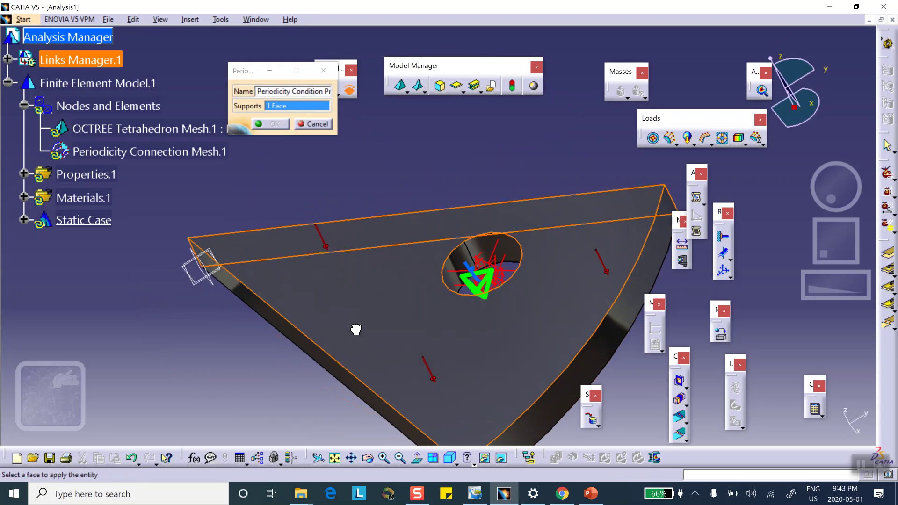
click(322, 124)
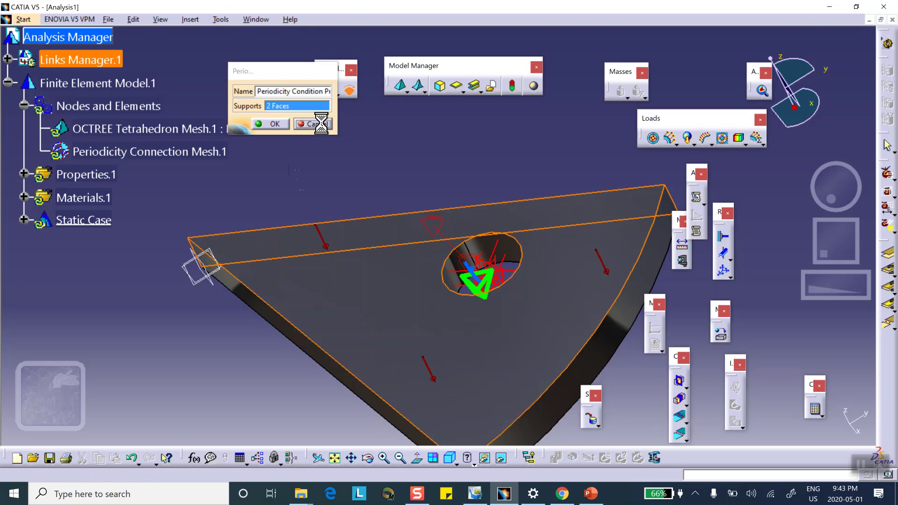
Create a periodicity condition linking the two straight radial side faces of the disk sector
click(349, 89)
middle_drag(345, 348, 362, 277)
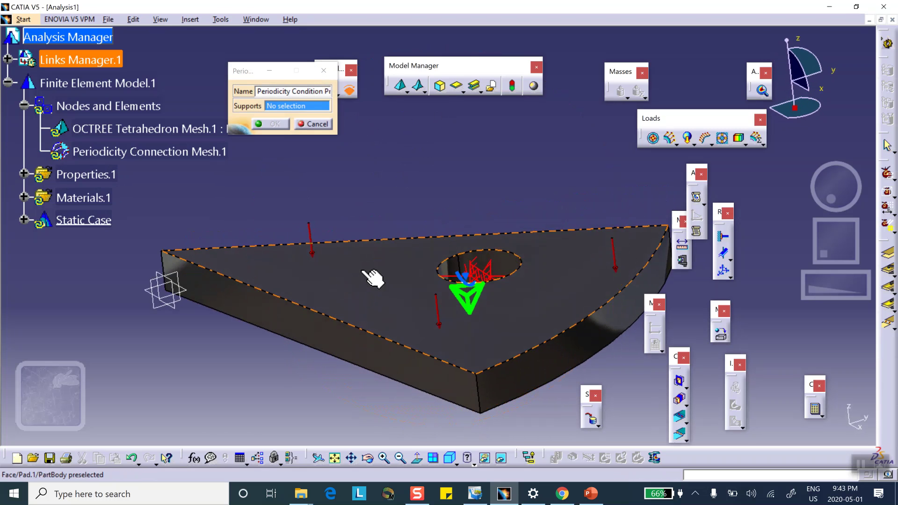
click(319, 340)
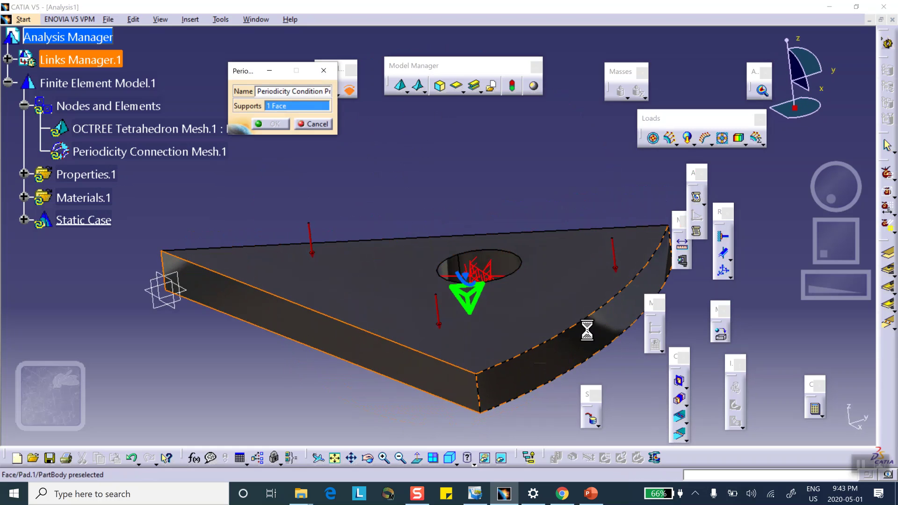
middle_drag(573, 192, 307, 271)
click(528, 235)
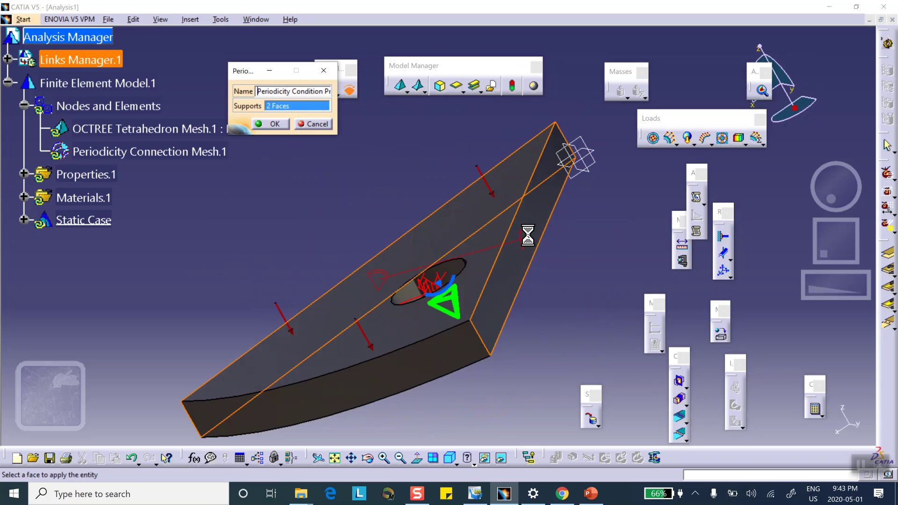
click(275, 125)
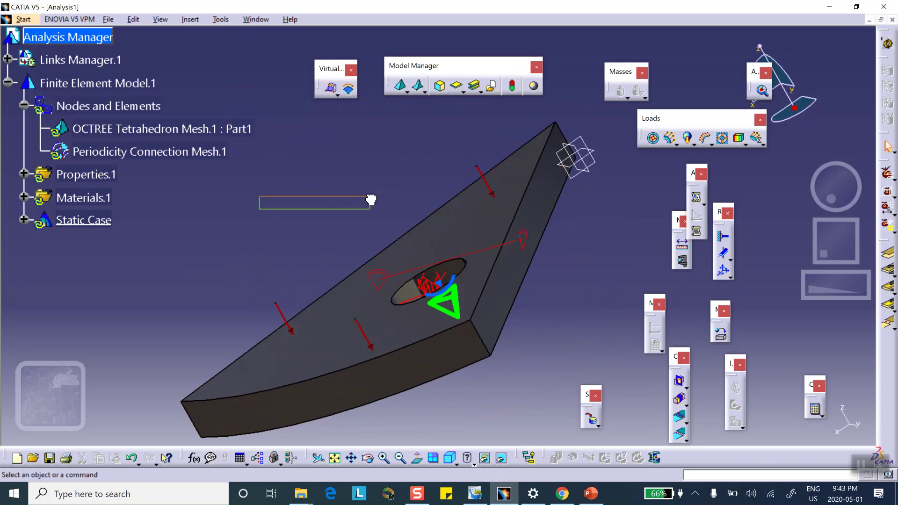
Run the full computation of the static case with the All option and accept the resource estimation
middle_drag(276, 246, 462, 255)
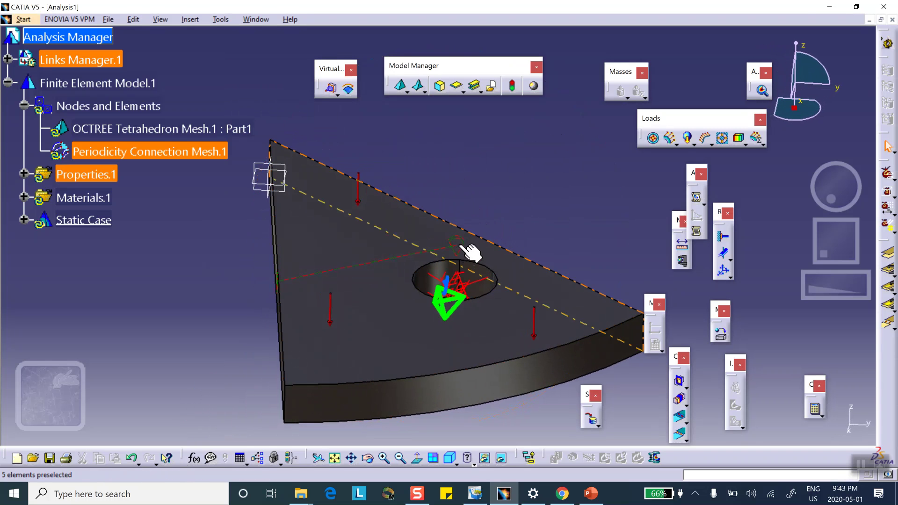
middle_drag(311, 311, 403, 322)
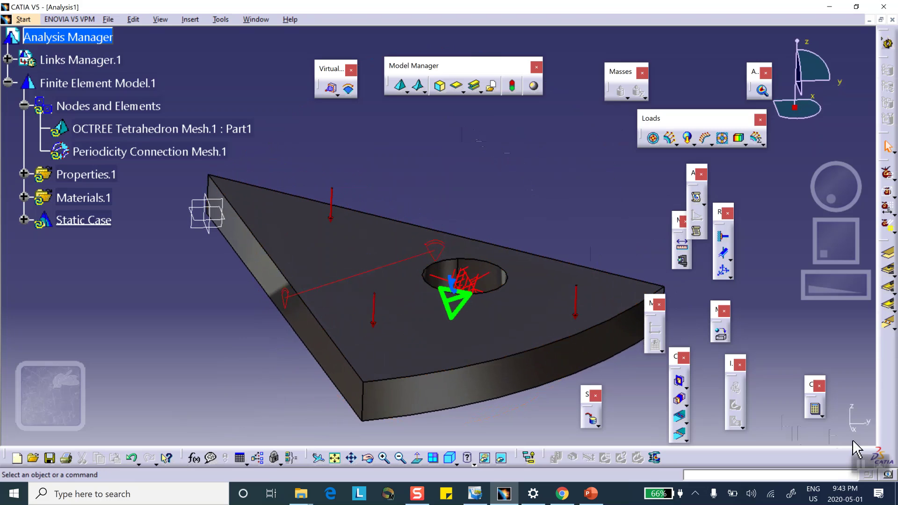
click(815, 412)
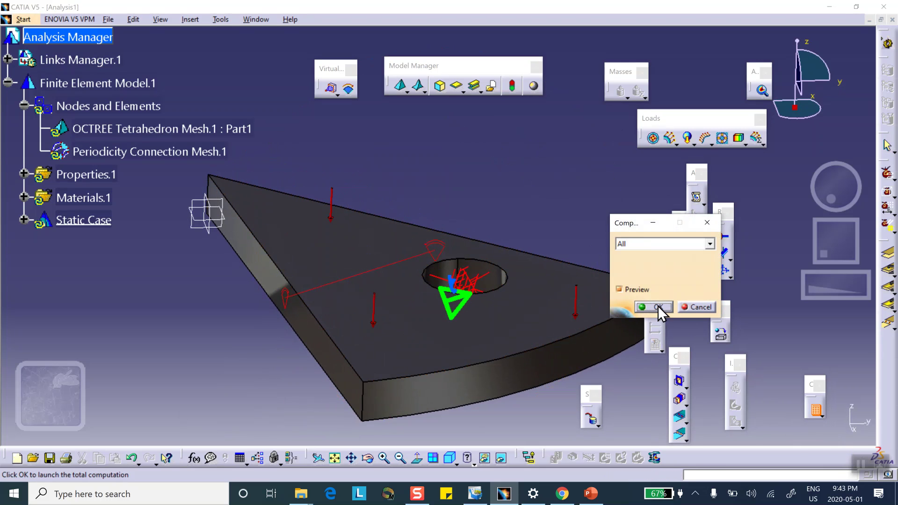
click(658, 306)
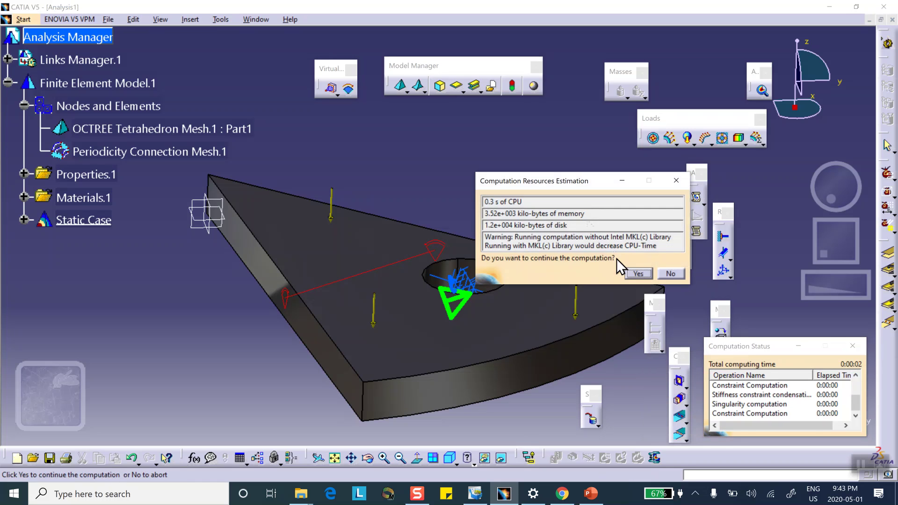
click(647, 274)
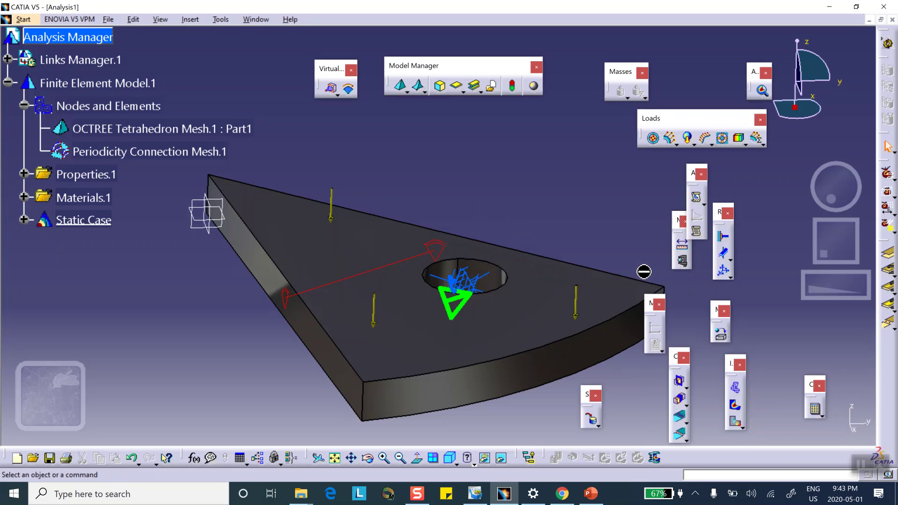
Display the deformed mesh of the solved static case
mouse_move(549, 251)
middle_down()
mouse_move(506, 202)
mouse_move(509, 248)
mouse_move(538, 262)
middle_up()
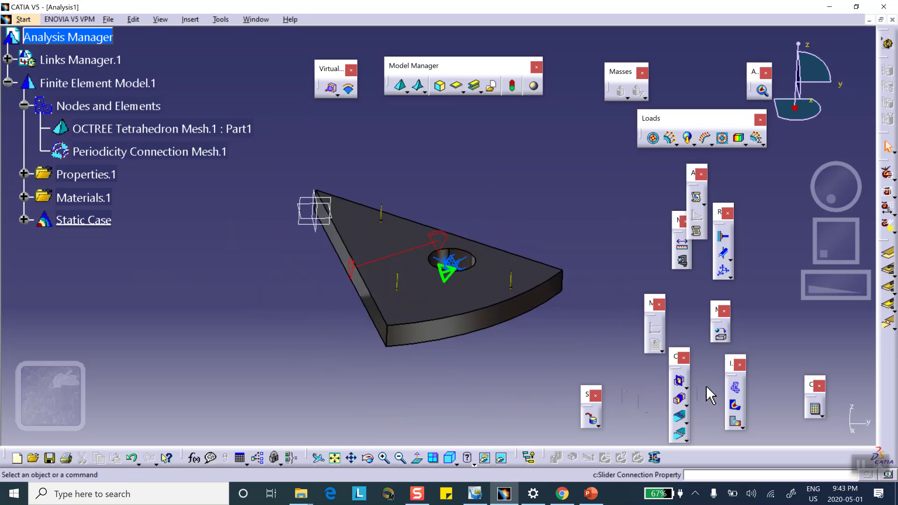
click(736, 392)
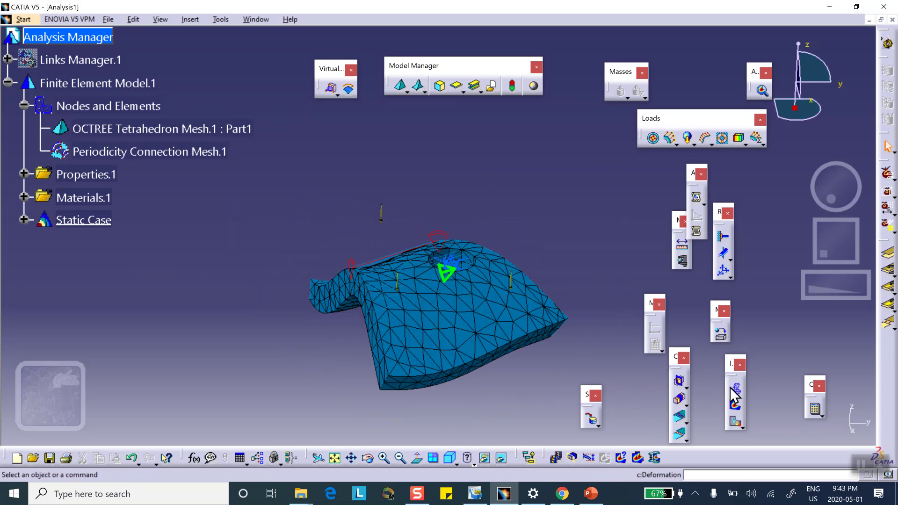
Accept the amplification scaling factor of the deformed mesh and play its deformation animation
click(589, 457)
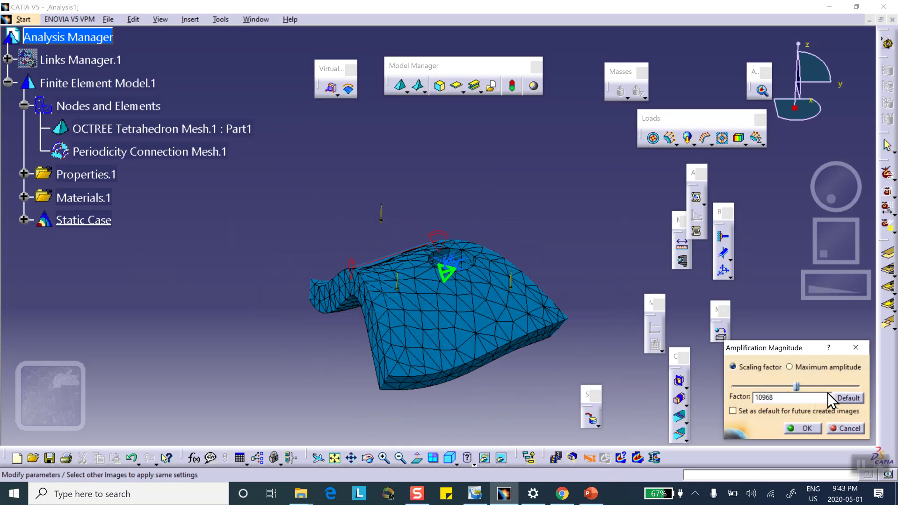
click(803, 428)
middle_drag(491, 374, 526, 381)
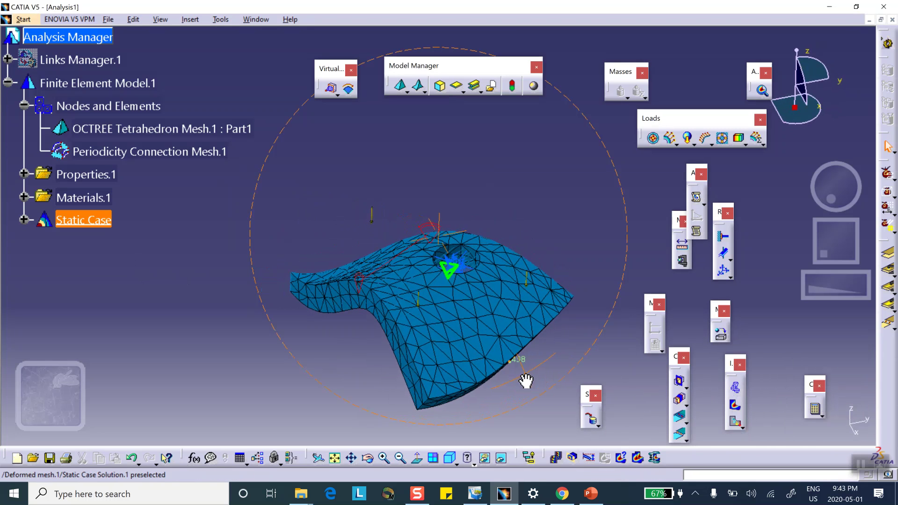
click(556, 457)
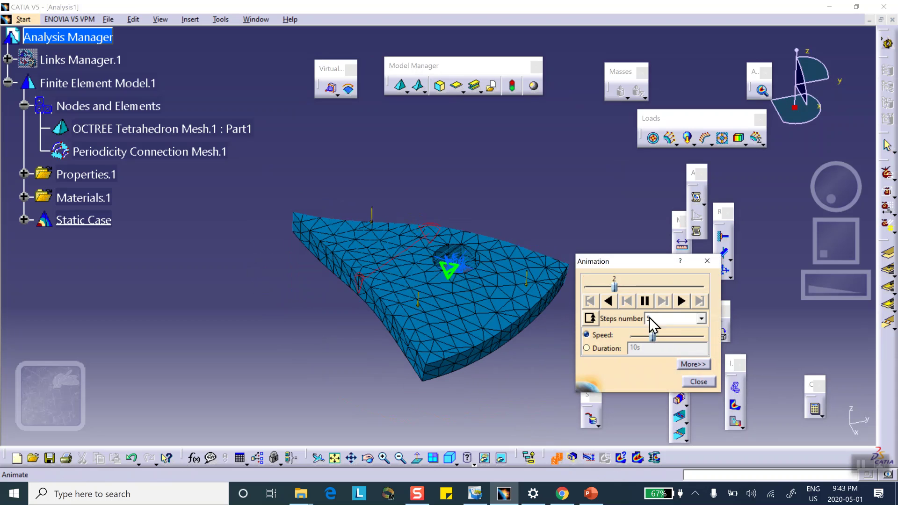
click(701, 380)
Display the translational displacement image as Average iso with the Norm criterion
click(728, 418)
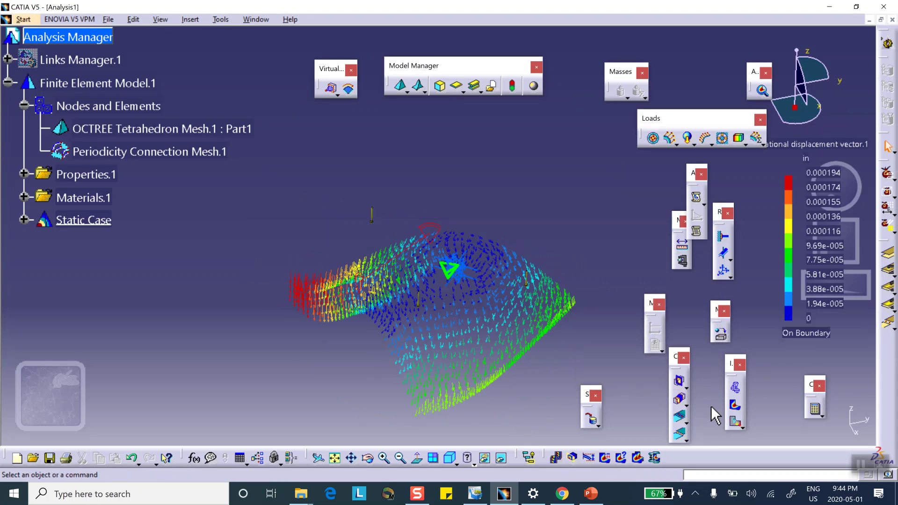
double_click(513, 321)
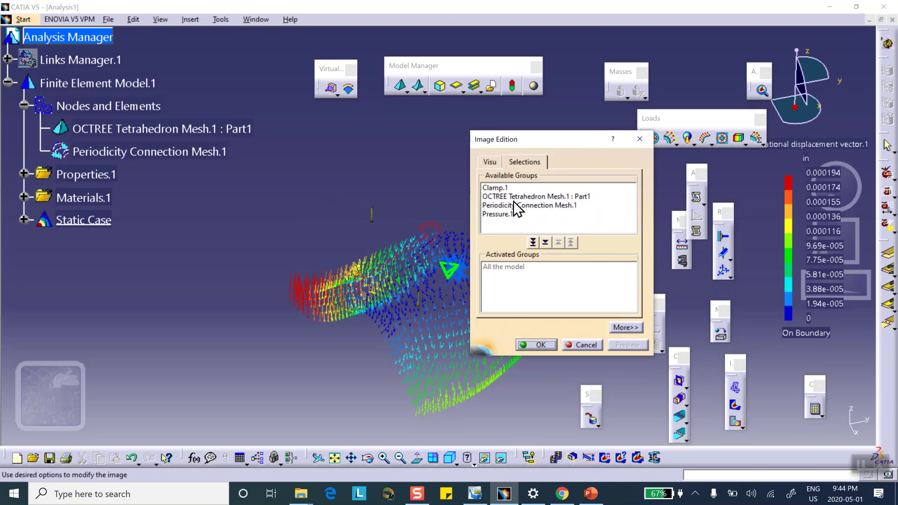
click(491, 162)
click(495, 202)
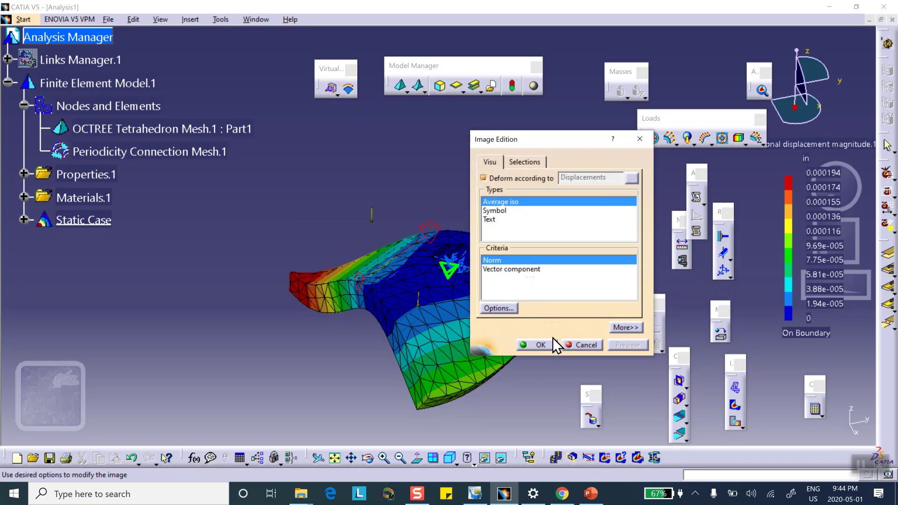
click(546, 346)
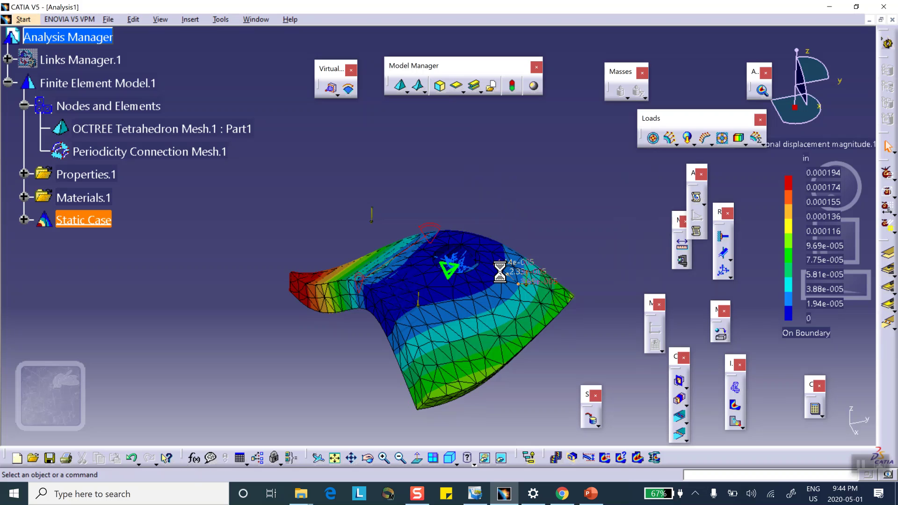
Restrict the displacement image to the OCTREE Tetrahedron Mesh.1 : Part1 group, leaving out the periodicity connection lines
click(476, 252)
middle_drag(510, 183, 482, 278)
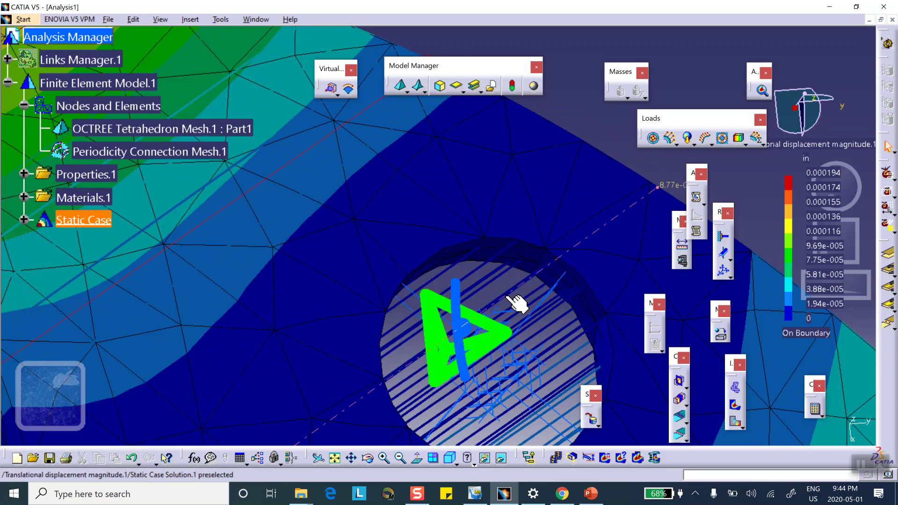
double_click(521, 207)
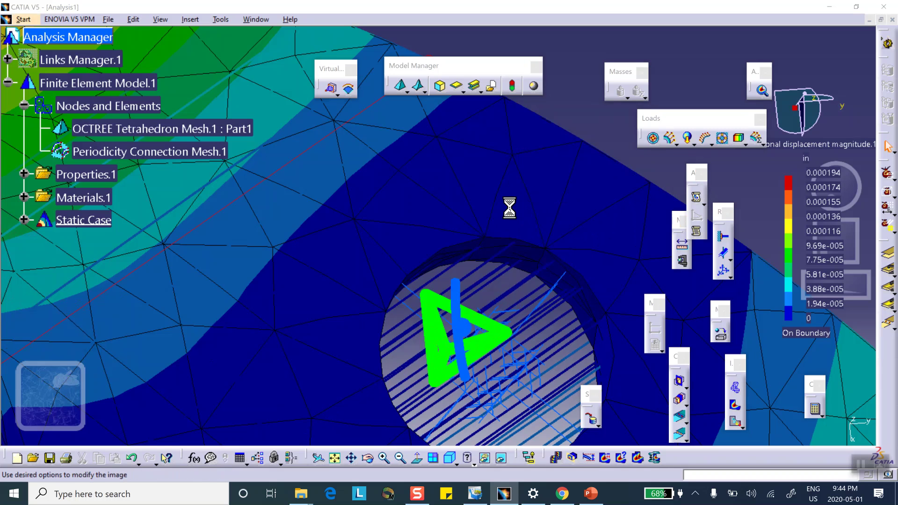
click(523, 162)
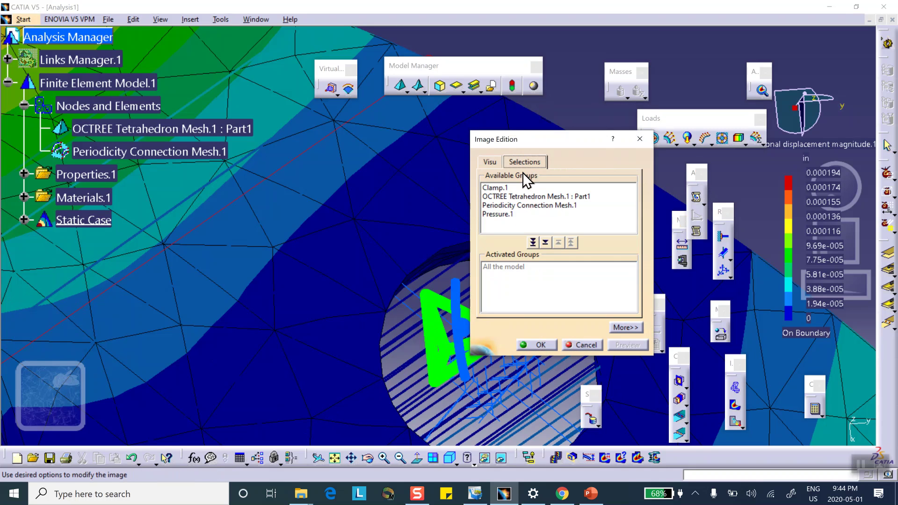
click(507, 197)
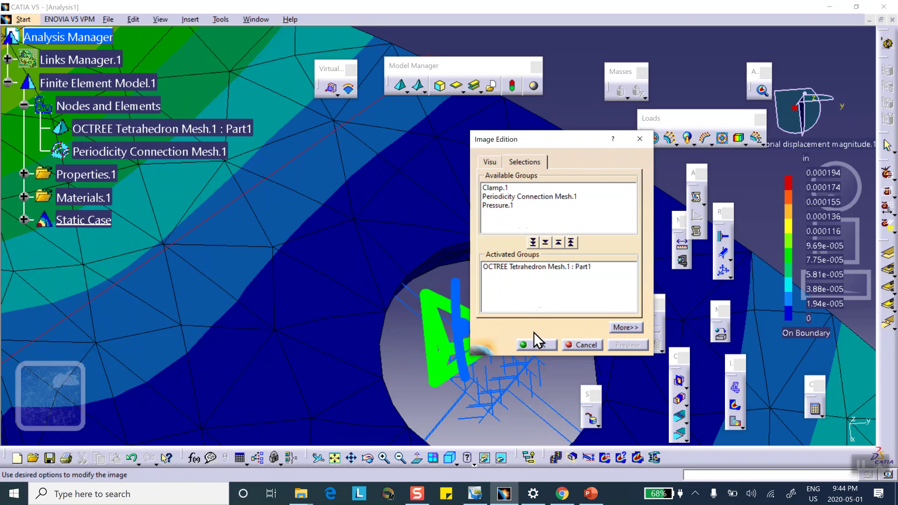
click(537, 344)
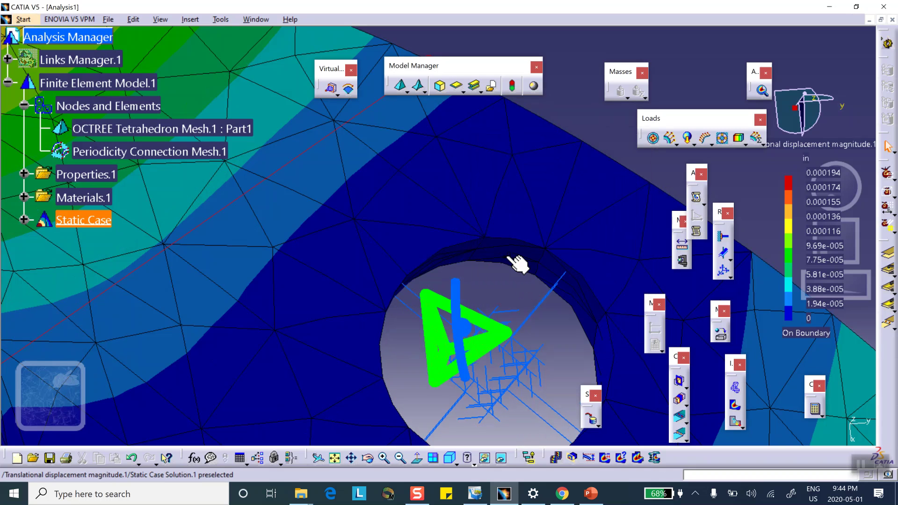
Hide the clamp, tetrahedron mesh, periodicity condition and pressure symbols, and display the Von Mises stress image
middle_drag(519, 262, 508, 246)
right_click(494, 241)
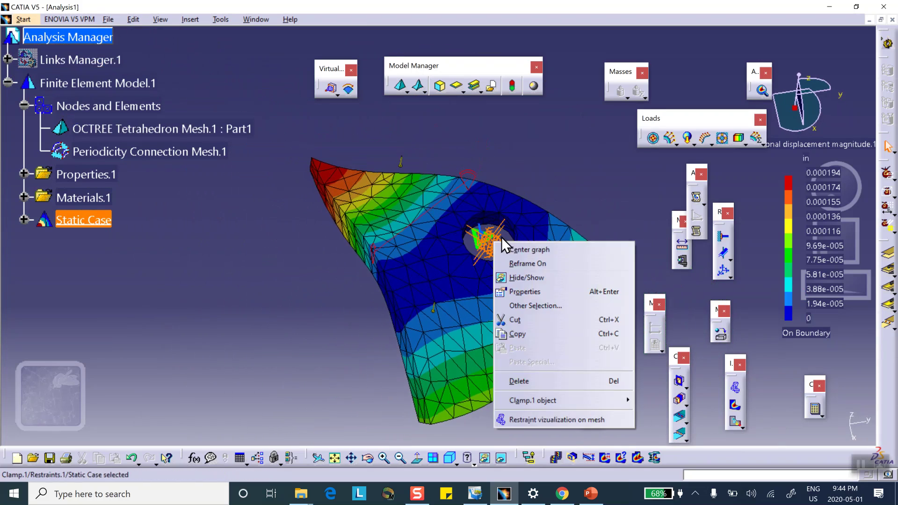
click(529, 279)
right_click(484, 236)
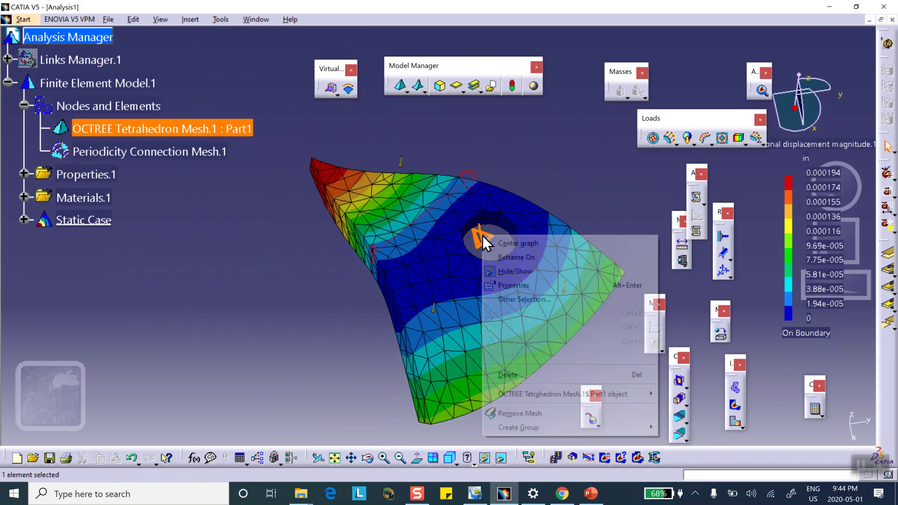
click(506, 260)
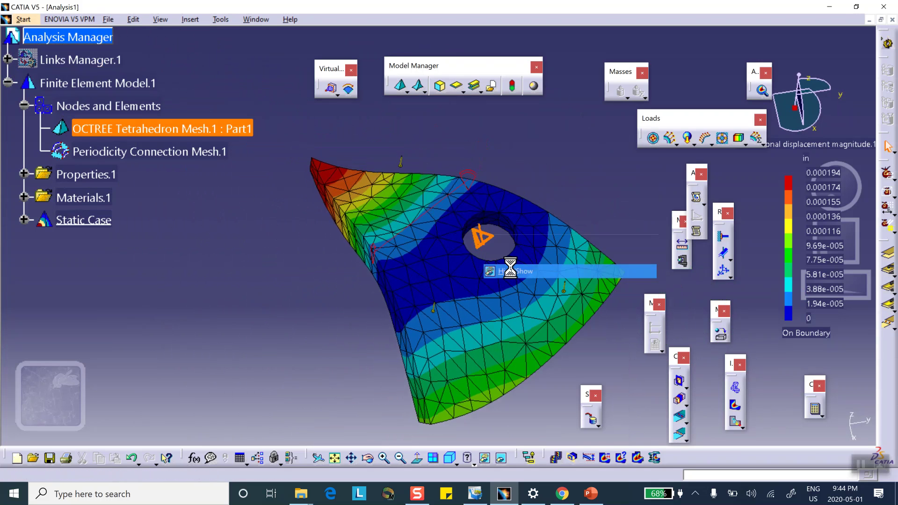
right_click(473, 178)
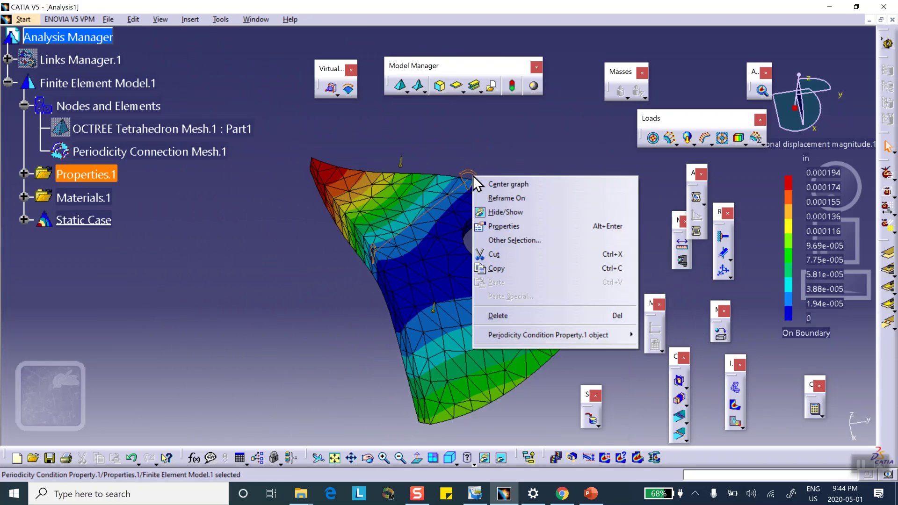
click(509, 214)
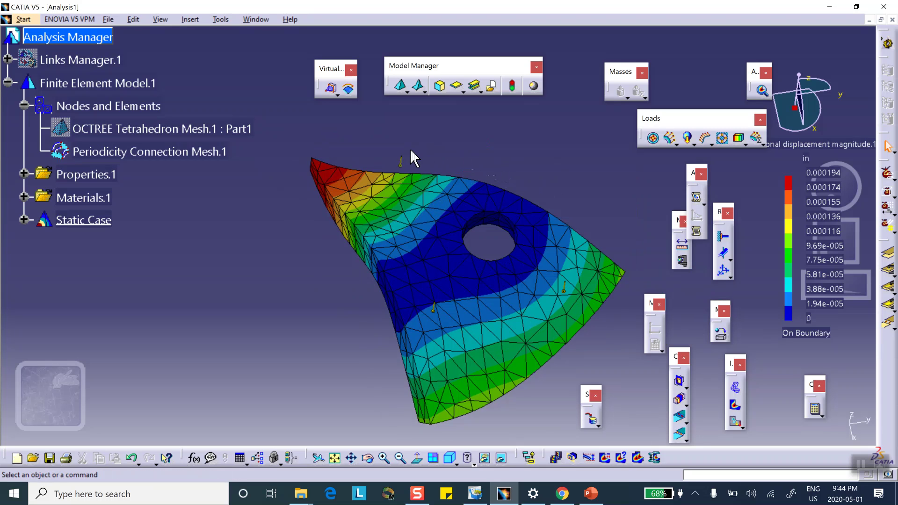
right_click(404, 164)
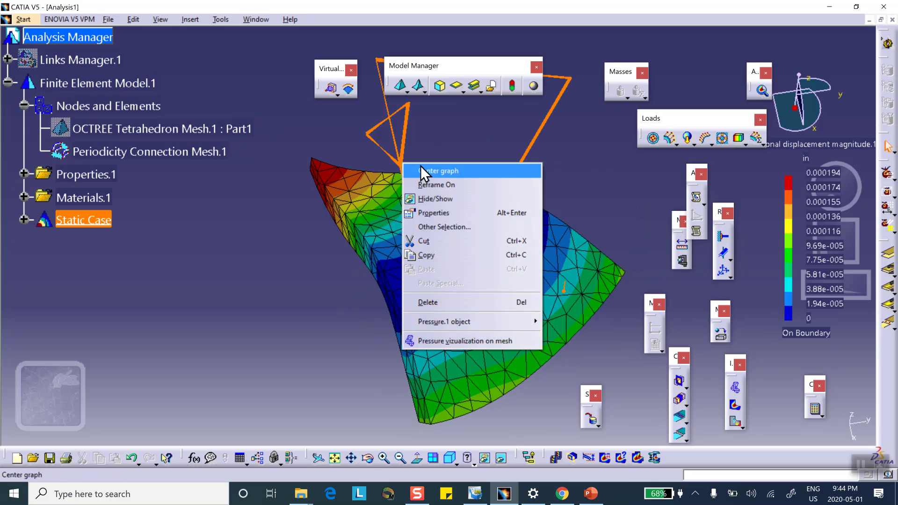
click(445, 199)
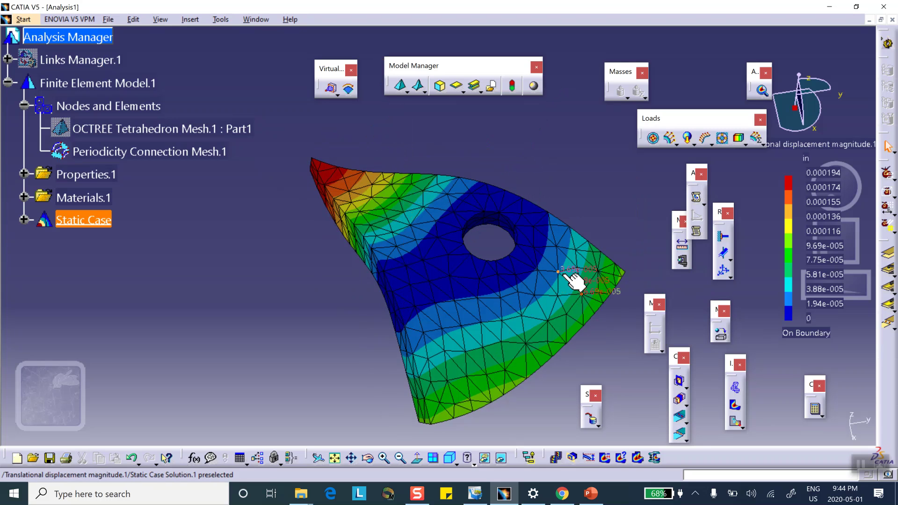
click(735, 406)
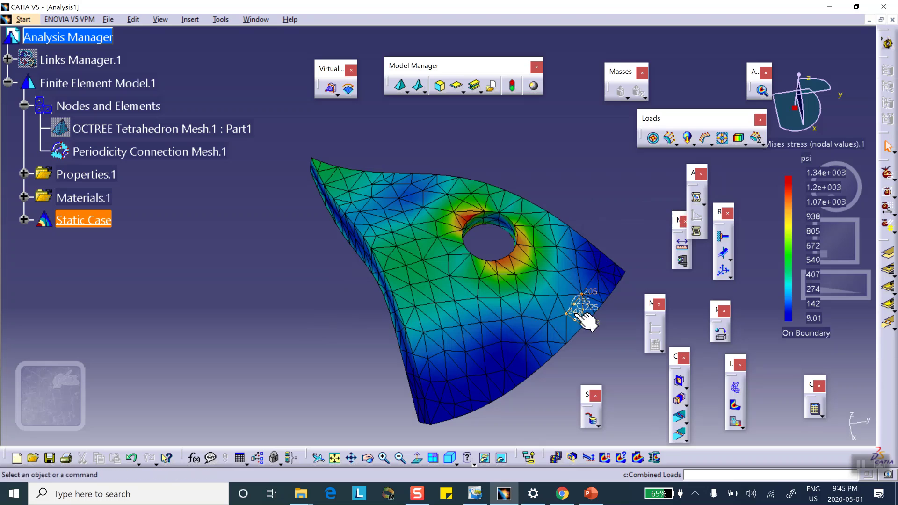
Switch to PowerPoint to compare the 20 psi disk slide with the 1000 rpm flywheel slide, and return to CATIA
click(591, 494)
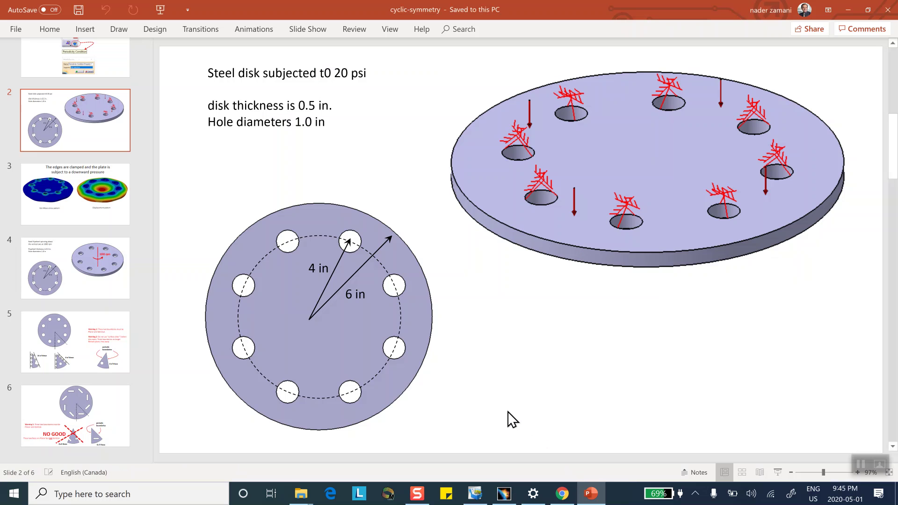
click(96, 279)
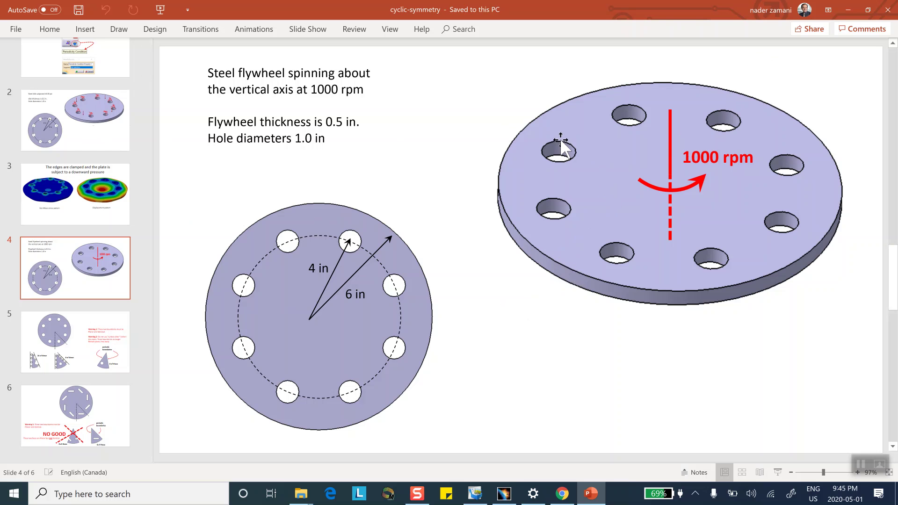
click(93, 137)
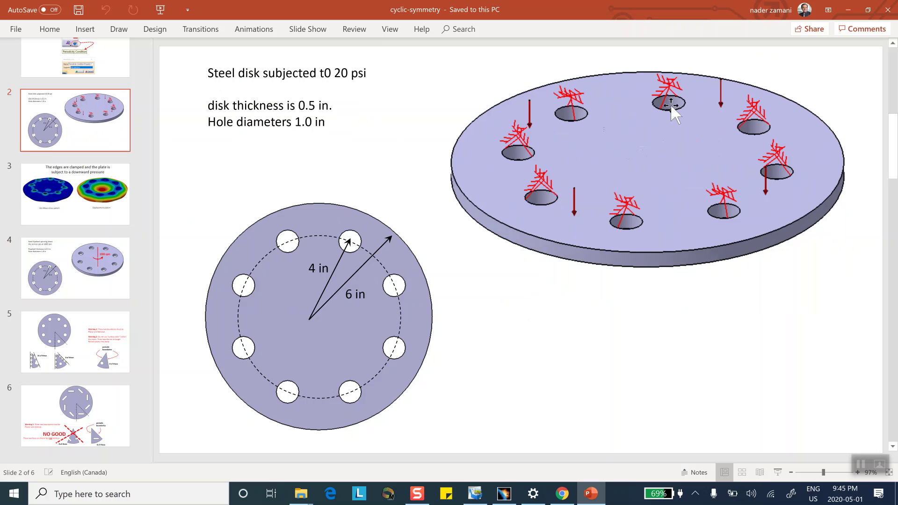
click(112, 261)
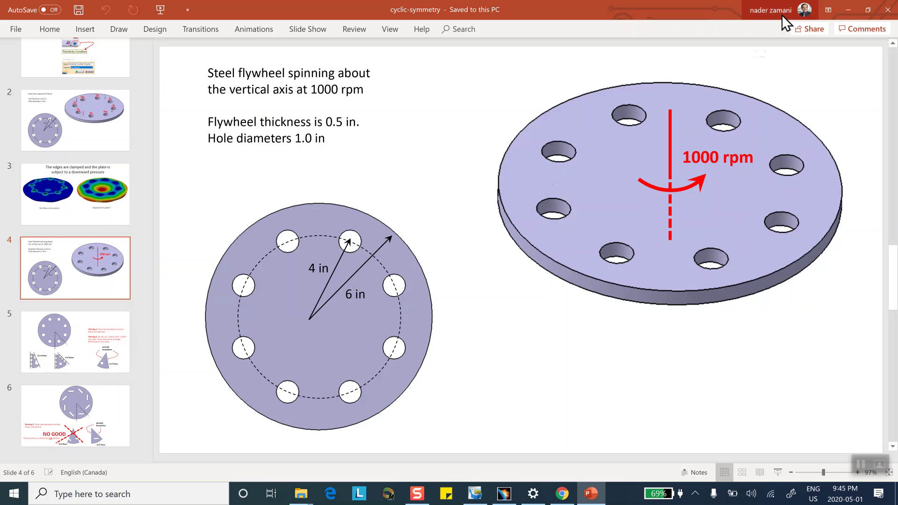
click(847, 10)
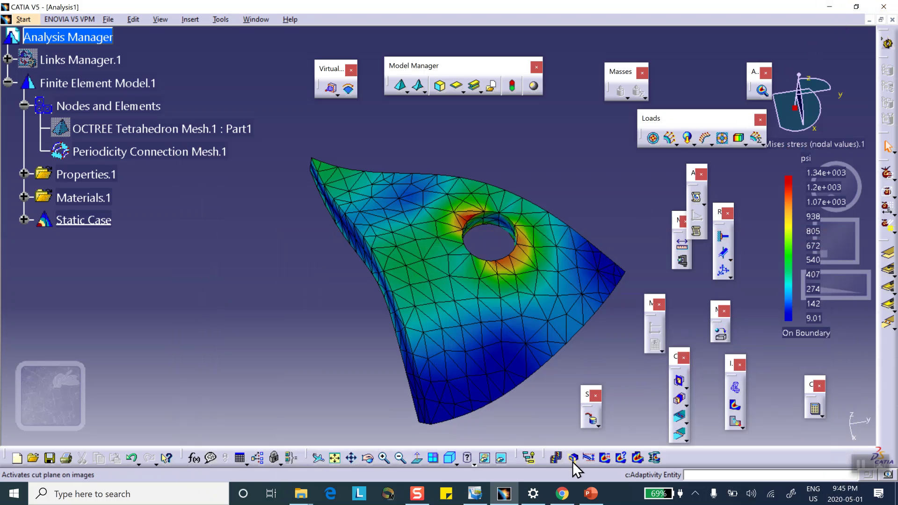
click(509, 495)
click(509, 494)
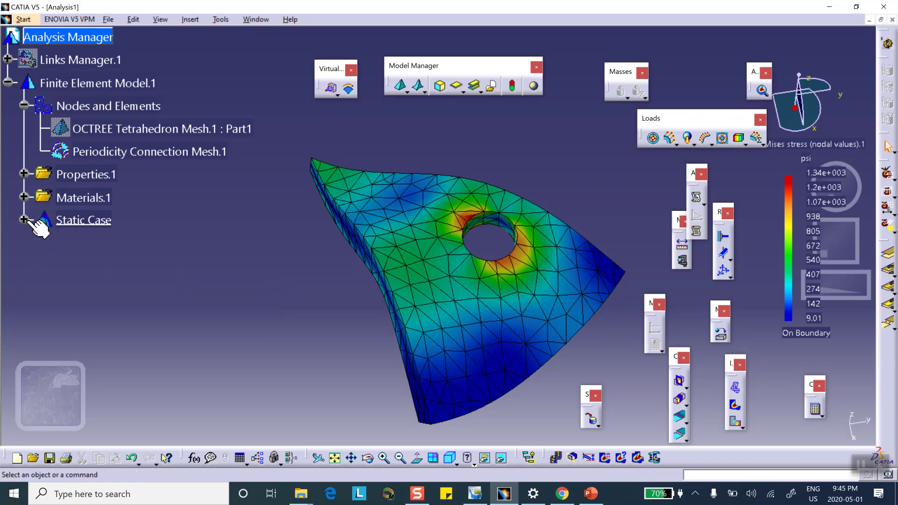
Delete the deformed mesh, translational displacement magnitude and Von Mises stress images from the static case solution
click(24, 220)
click(41, 288)
click(101, 310)
right_click(133, 312)
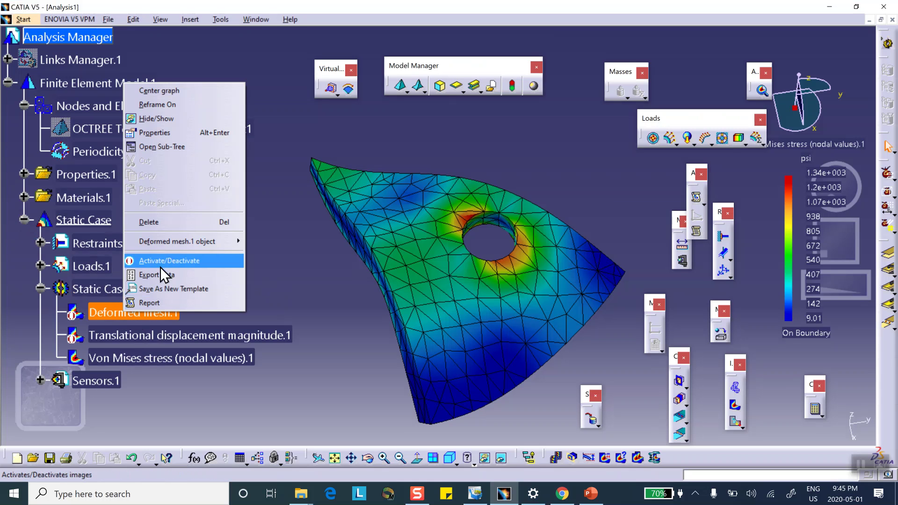
click(170, 224)
click(140, 312)
right_click(148, 313)
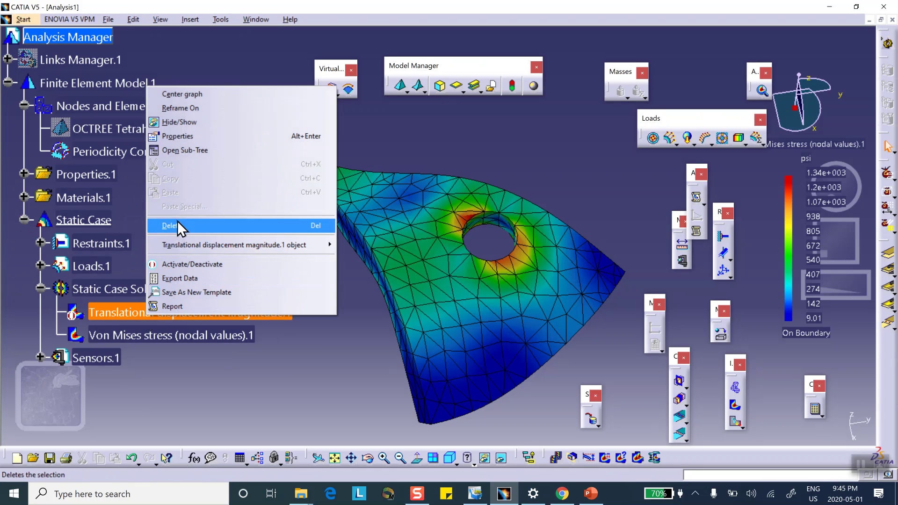
click(177, 224)
click(174, 312)
right_click(165, 307)
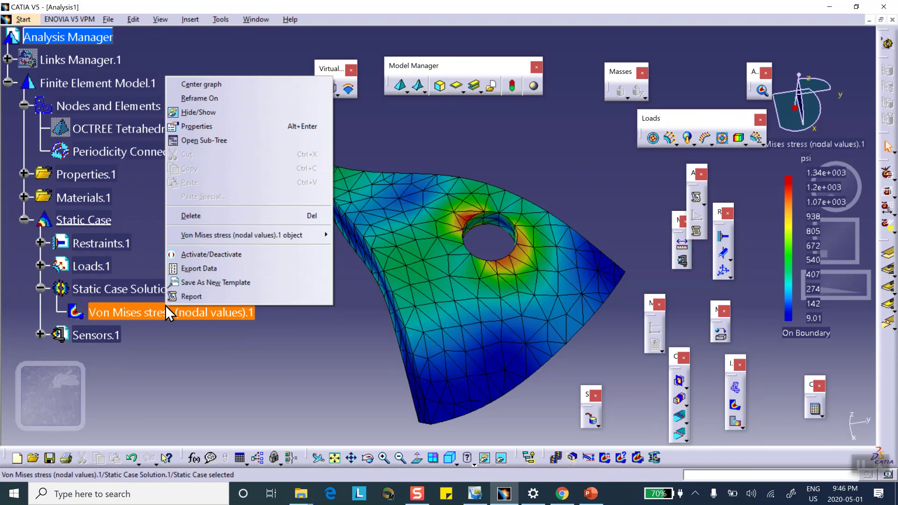
click(197, 215)
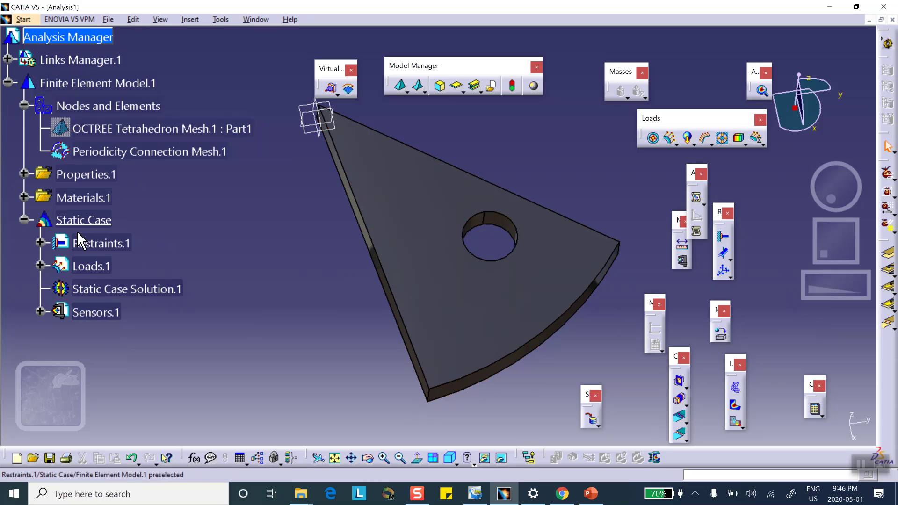
Delete the pressure load and the clamp restraint from the static case
click(41, 265)
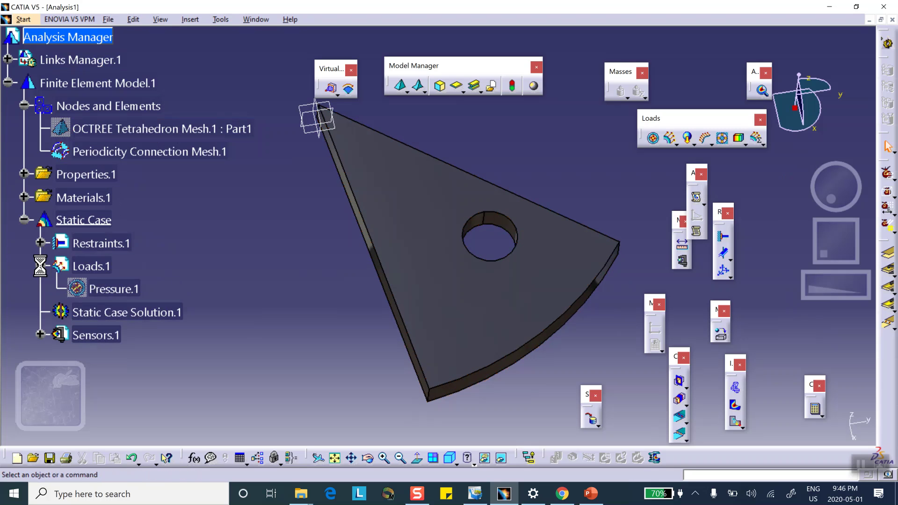
right_click(124, 291)
click(185, 429)
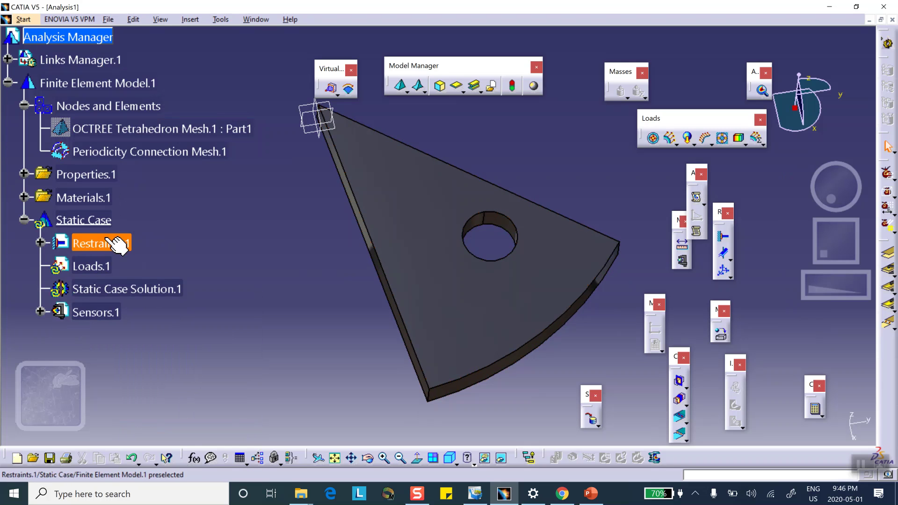
click(41, 243)
right_click(118, 272)
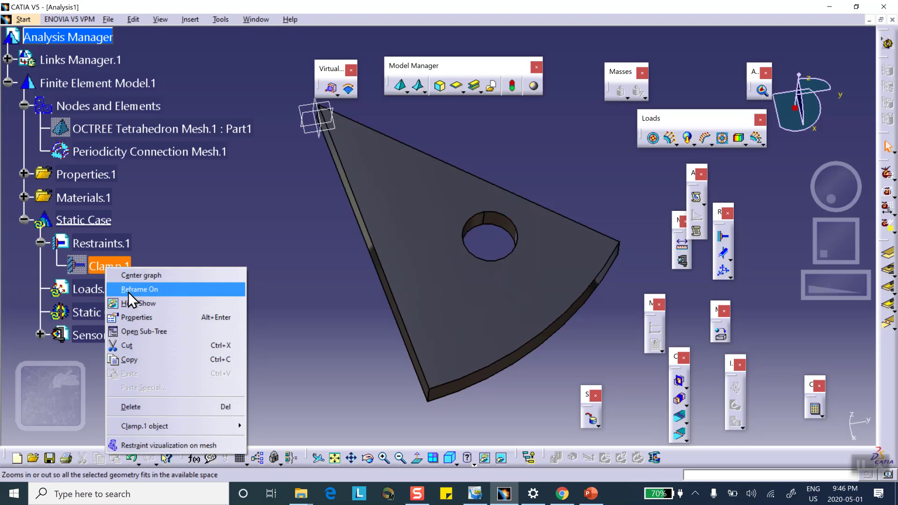
click(144, 405)
Apply a rotation force to the disk sector body about the vertical edge at its tip, with an angular velocity of 1000 turn_mn
middle_drag(206, 369, 208, 332)
middle_drag(473, 360, 423, 301)
middle_drag(338, 239, 358, 250)
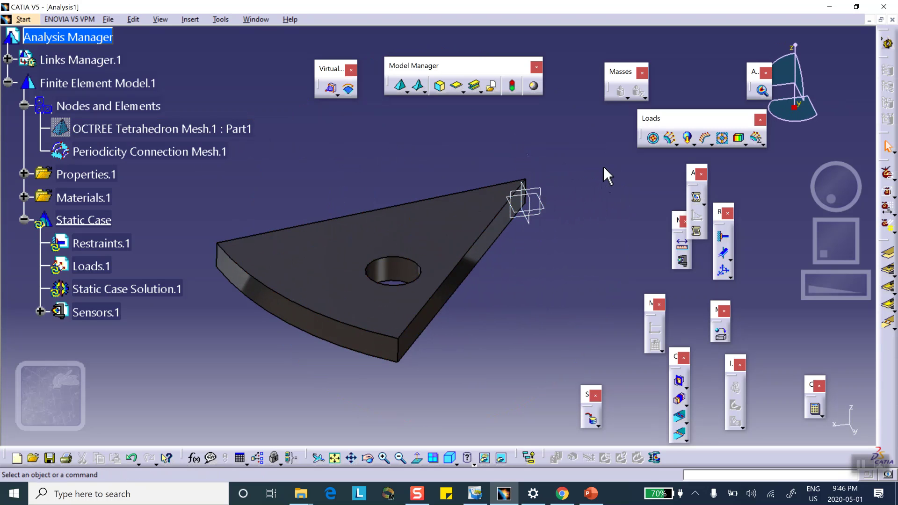
click(693, 143)
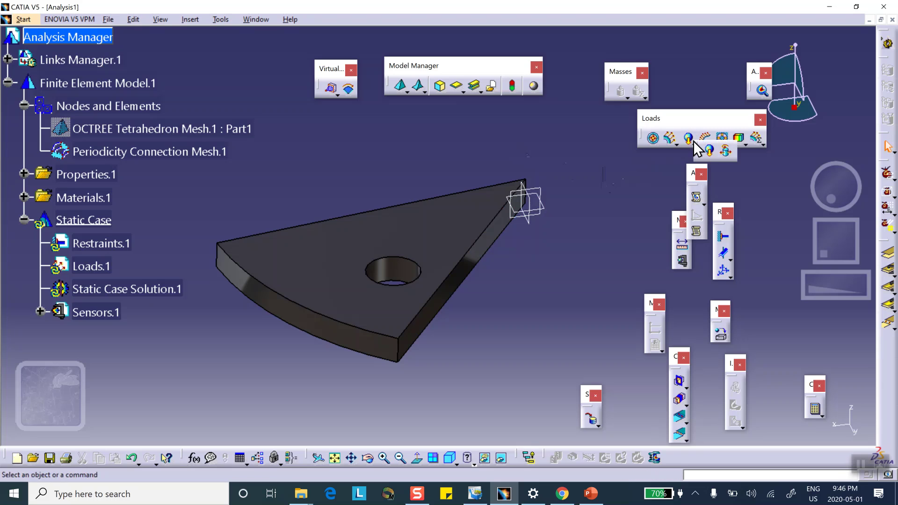
click(726, 154)
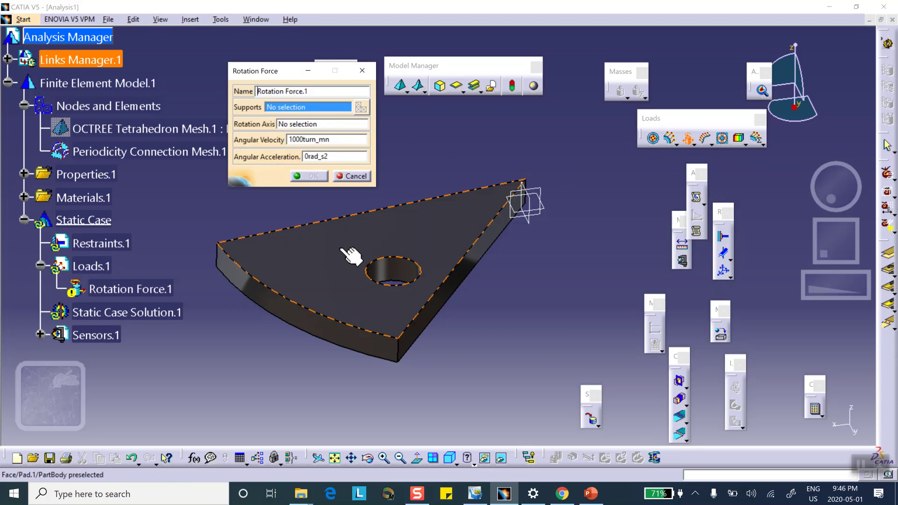
click(289, 258)
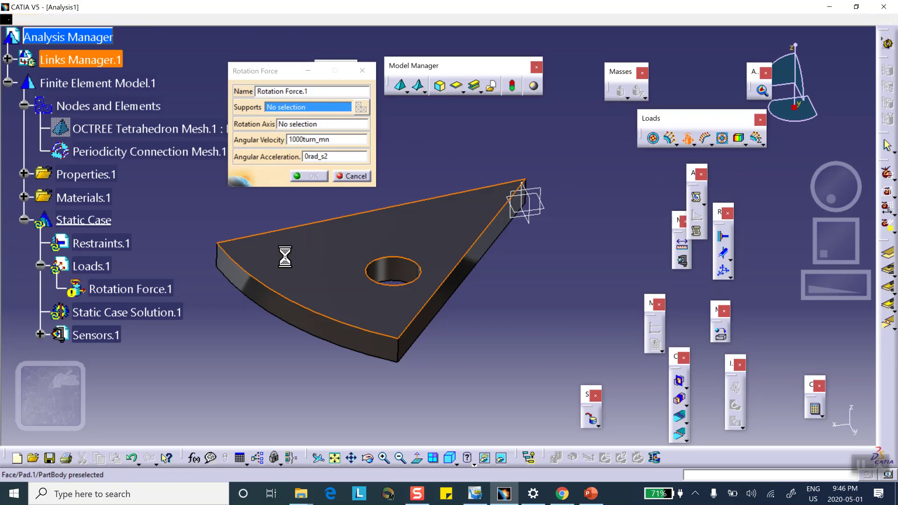
click(302, 127)
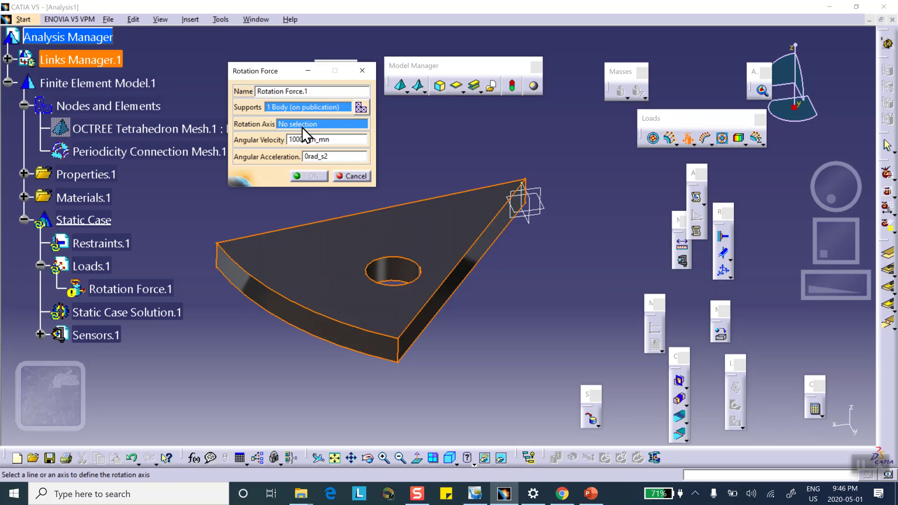
click(526, 183)
middle_drag(592, 193, 579, 110)
mouse_move(566, 145)
middle_down()
mouse_move(535, 171)
mouse_move(544, 238)
middle_up()
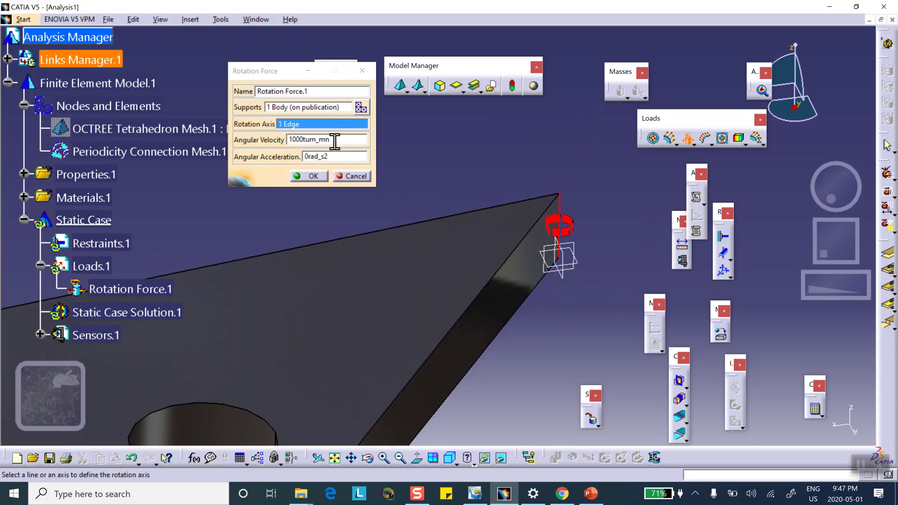
click(309, 176)
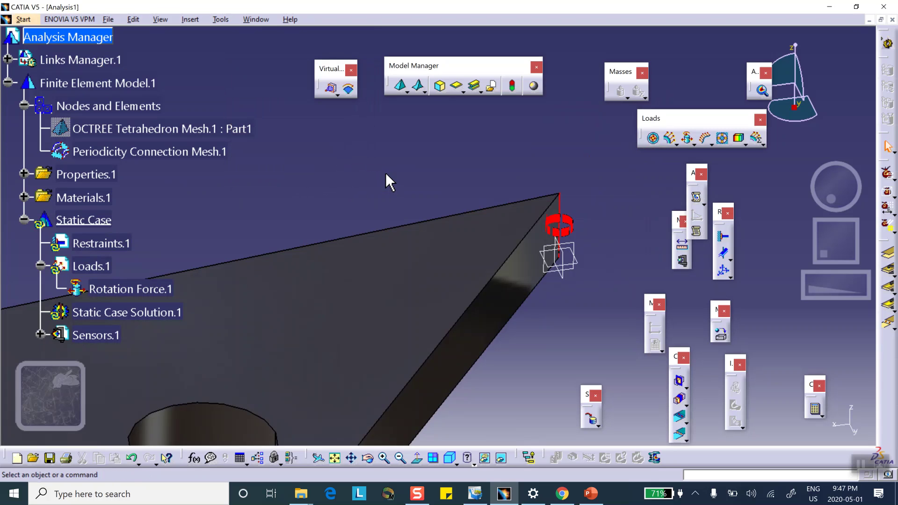
Add a periodicity condition supported on the sector's two flat radial side faces
middle_drag(387, 176, 418, 266)
middle_drag(371, 217, 404, 193)
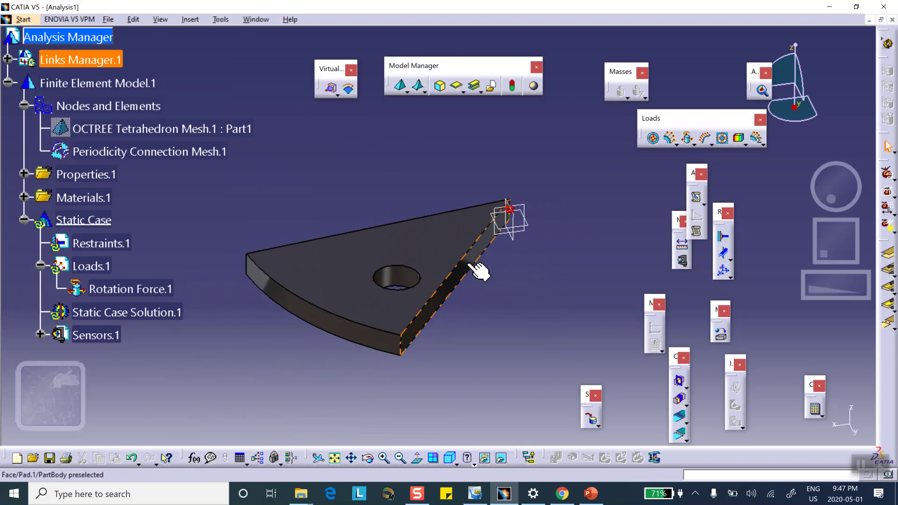
click(350, 89)
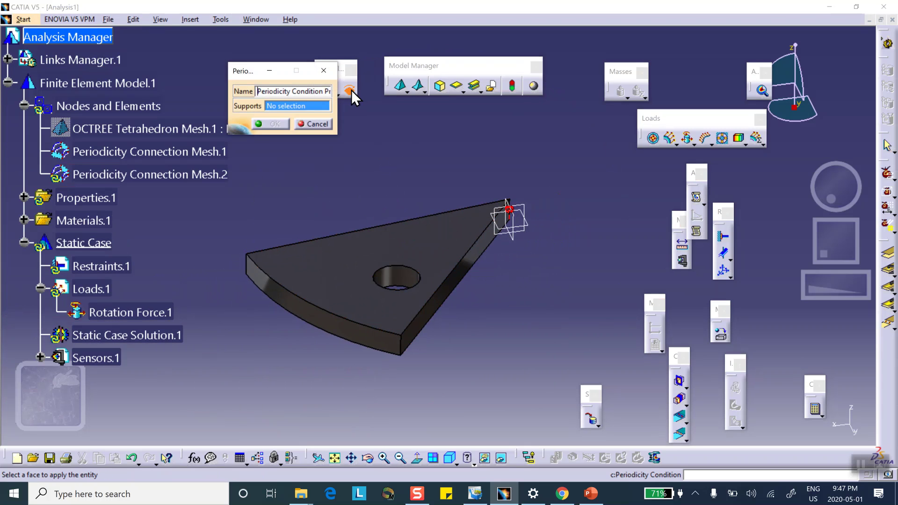
click(486, 260)
middle_drag(295, 320, 590, 304)
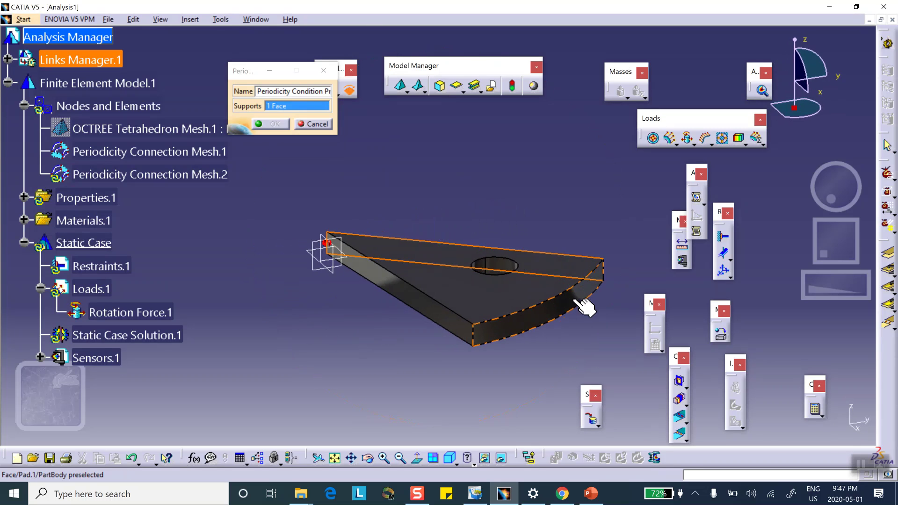
click(426, 303)
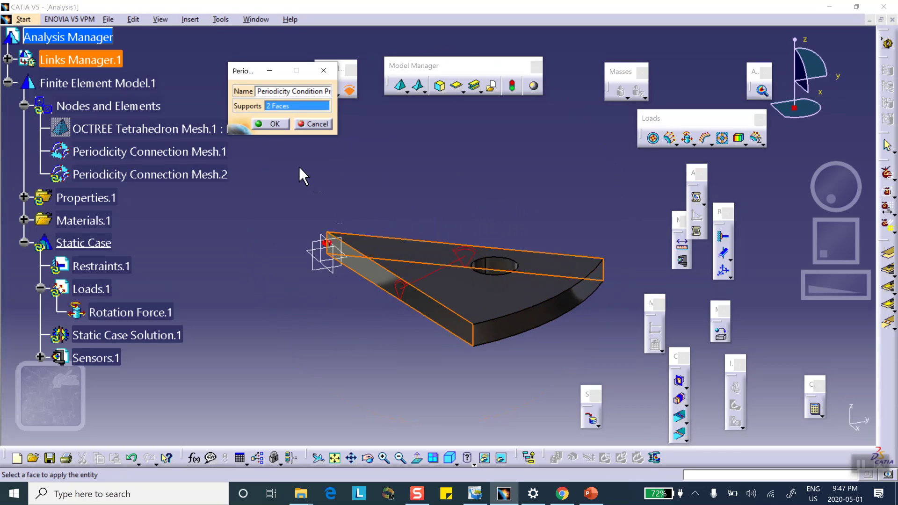
click(276, 124)
middle_drag(559, 215, 338, 316)
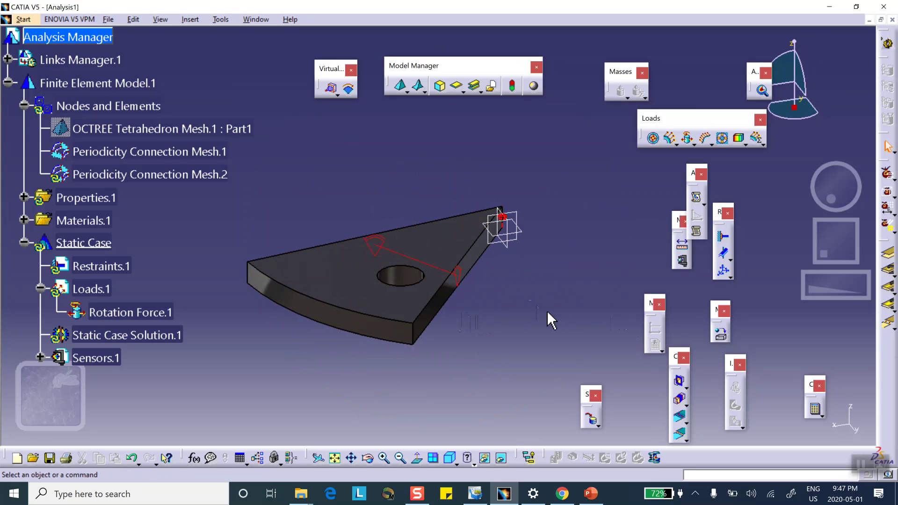
Compute all of the static case with the rotation force, accepting the computation resources estimation
click(815, 408)
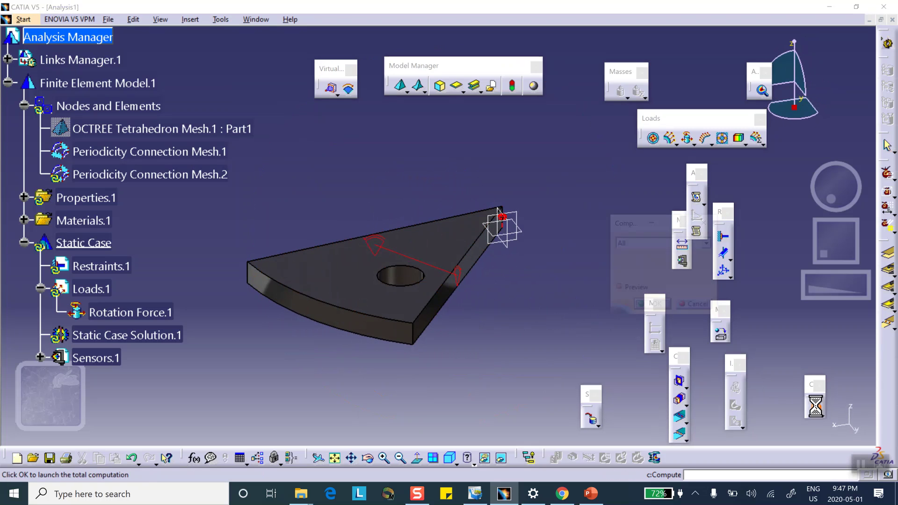
click(661, 307)
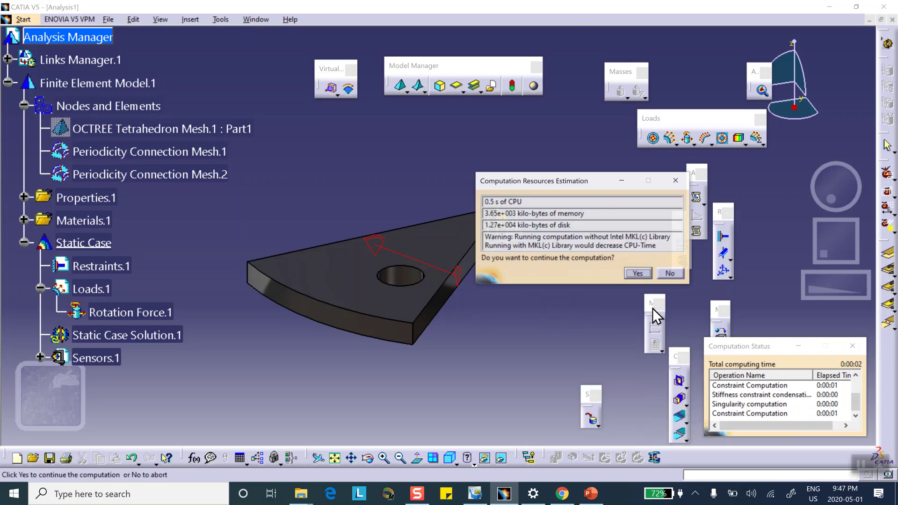
click(638, 274)
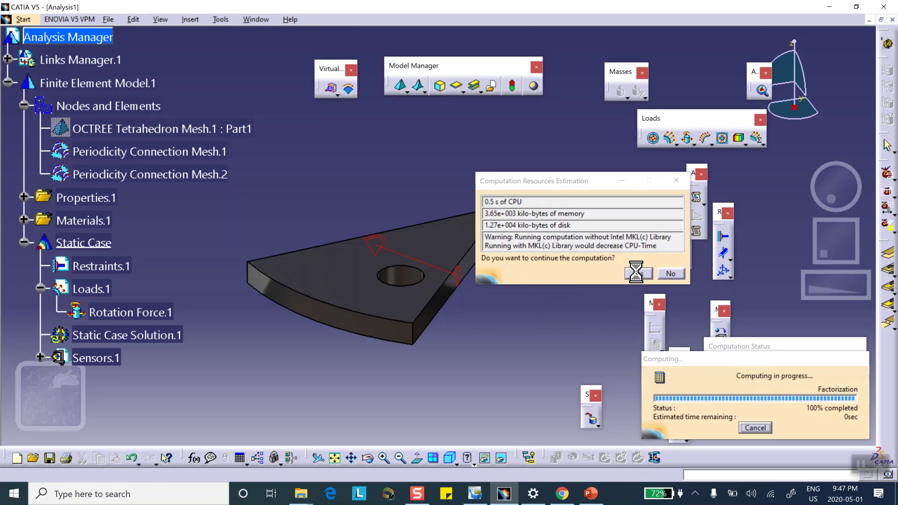
click(536, 283)
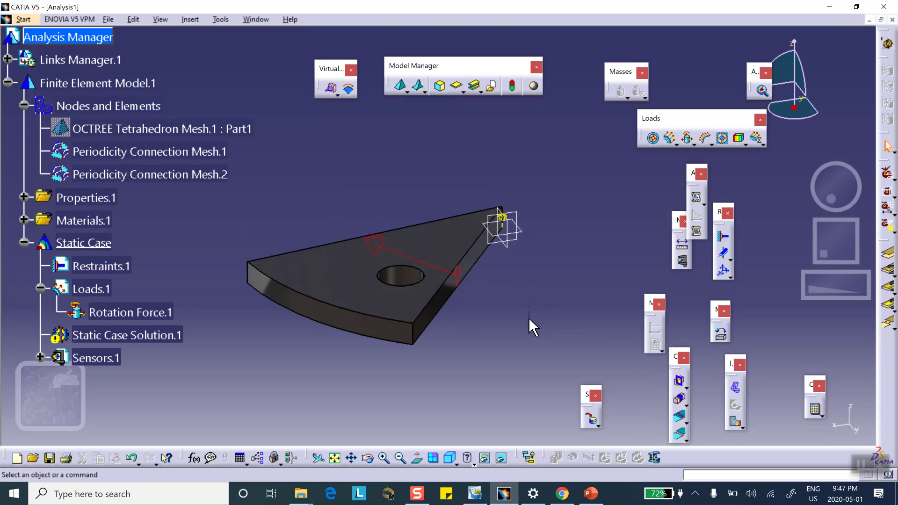
Generate the deformed mesh image and play its animation, then stop and close it
click(737, 392)
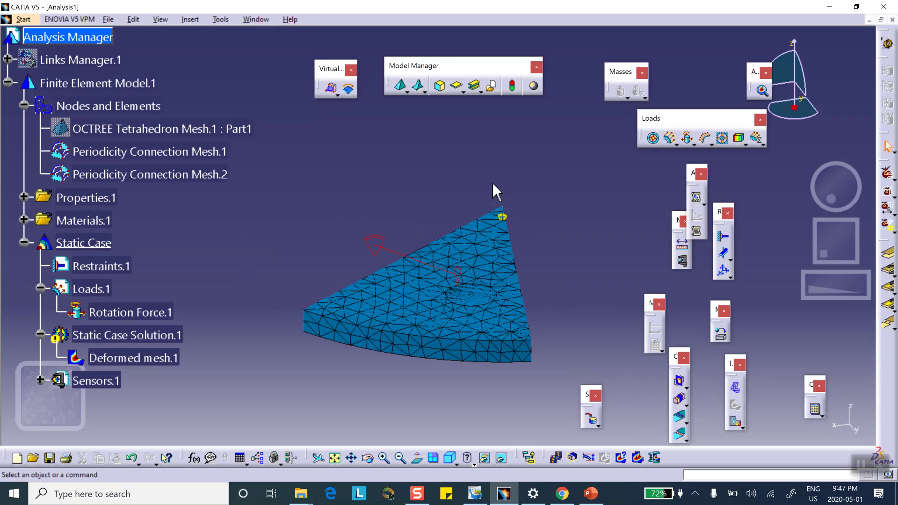
click(556, 458)
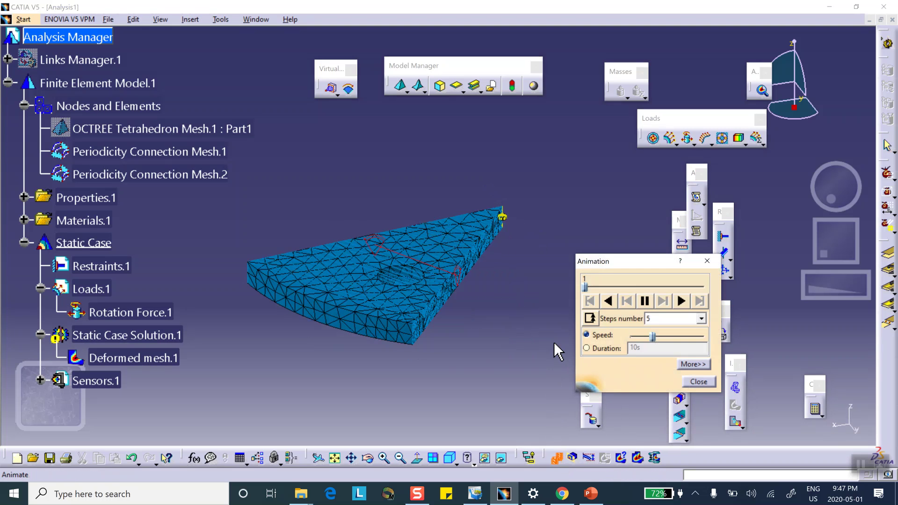
click(645, 301)
click(698, 381)
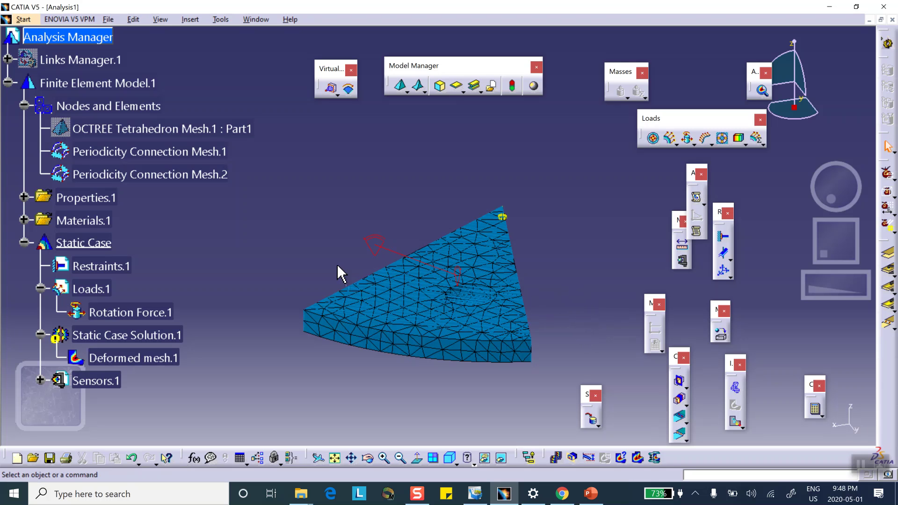
Hide the deformed mesh image and the three reference planes at the sector's tip
middle_drag(537, 322, 495, 346)
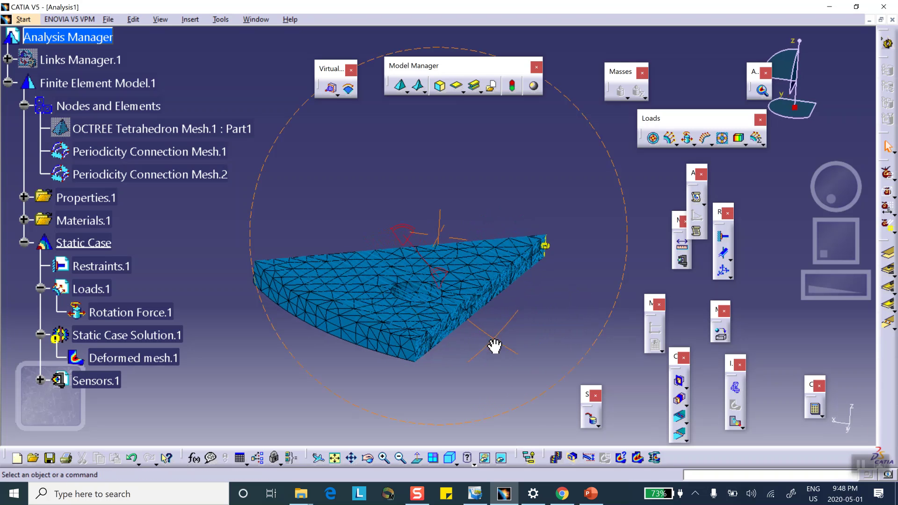
right_click(143, 358)
click(158, 310)
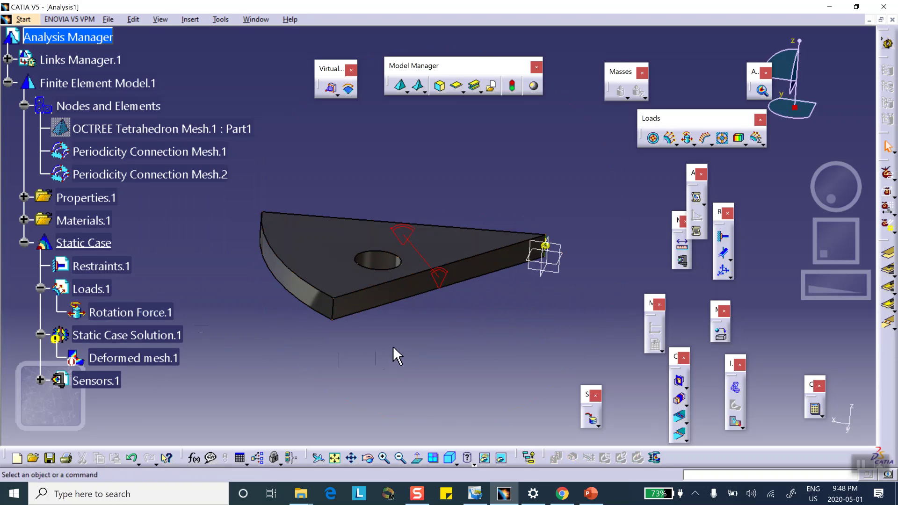
ctrl+middle_drag(493, 328, 479, 310)
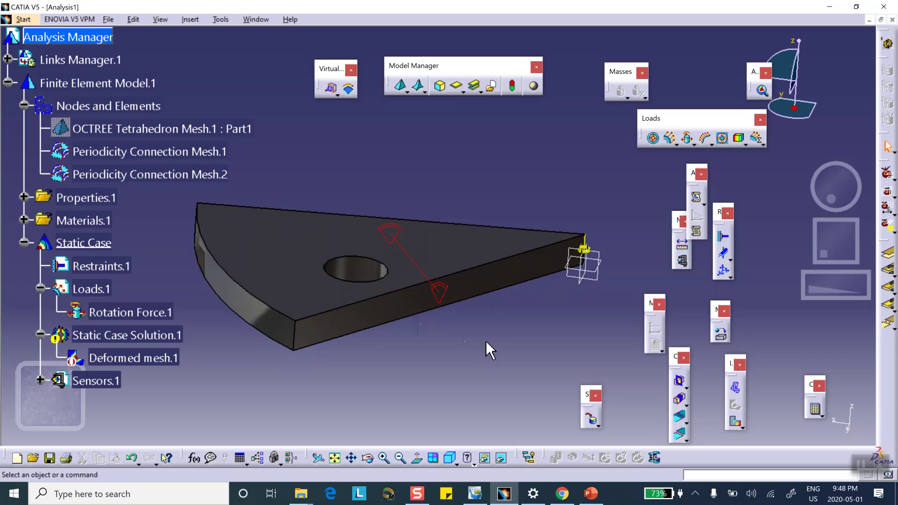
middle_drag(506, 349, 425, 273)
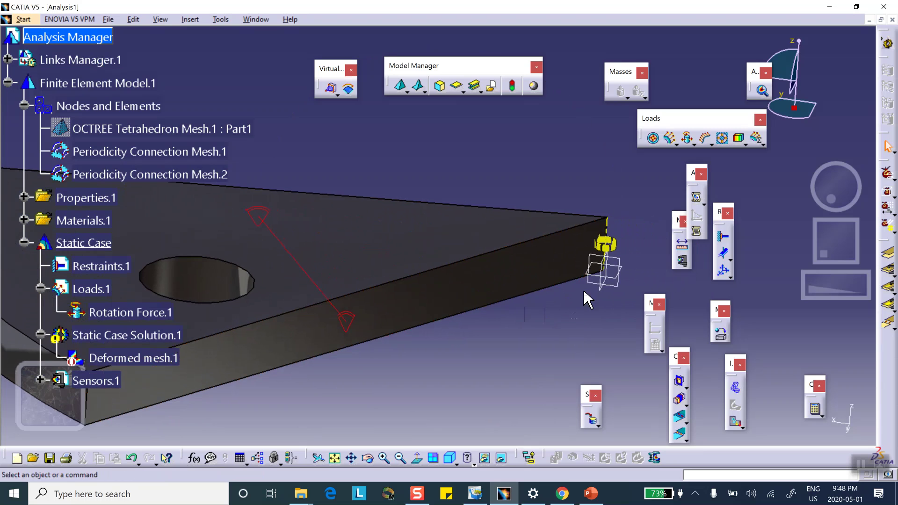
right_click(621, 271)
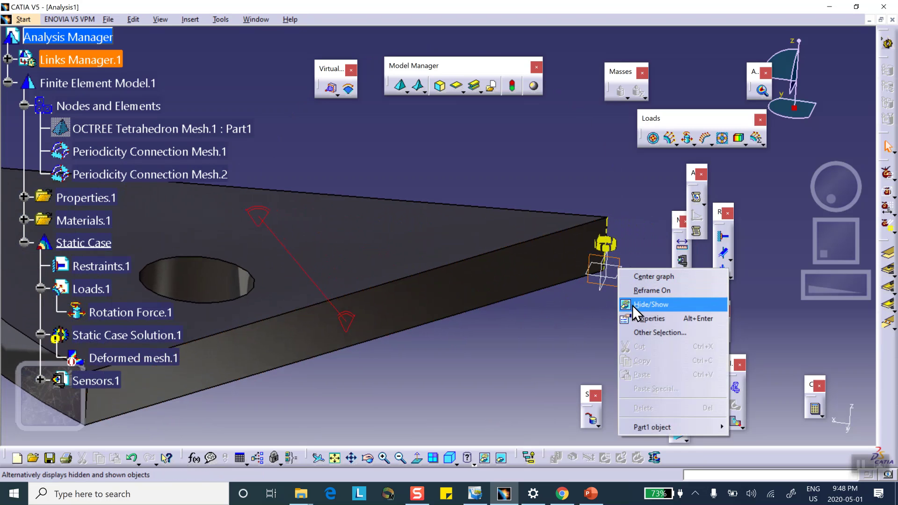
click(633, 305)
right_click(623, 281)
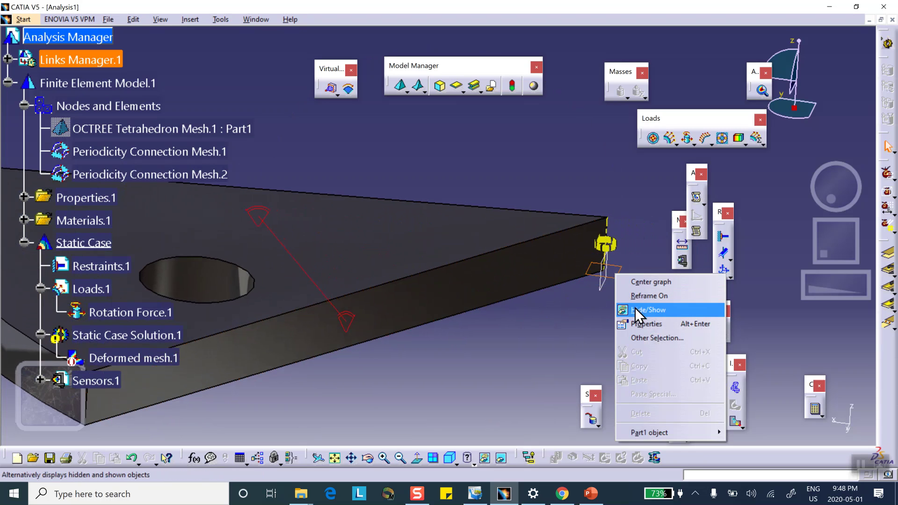
click(635, 308)
right_click(603, 286)
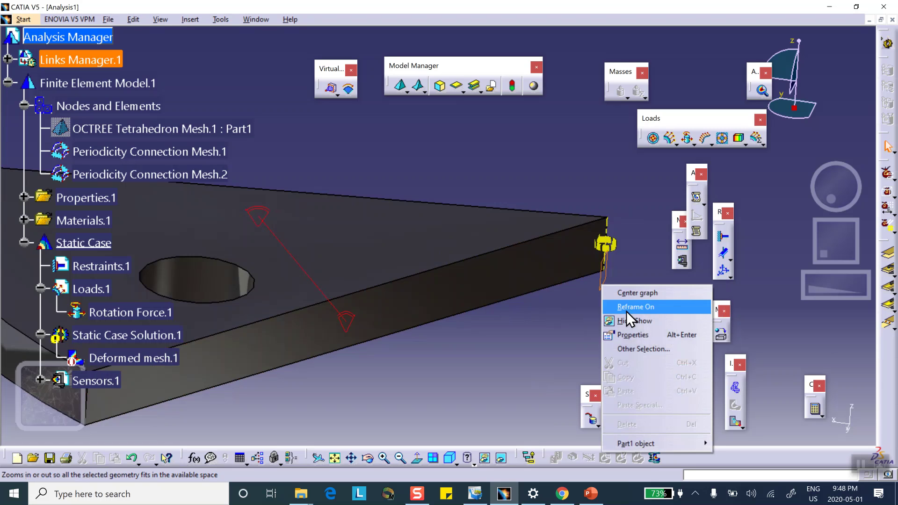
click(629, 323)
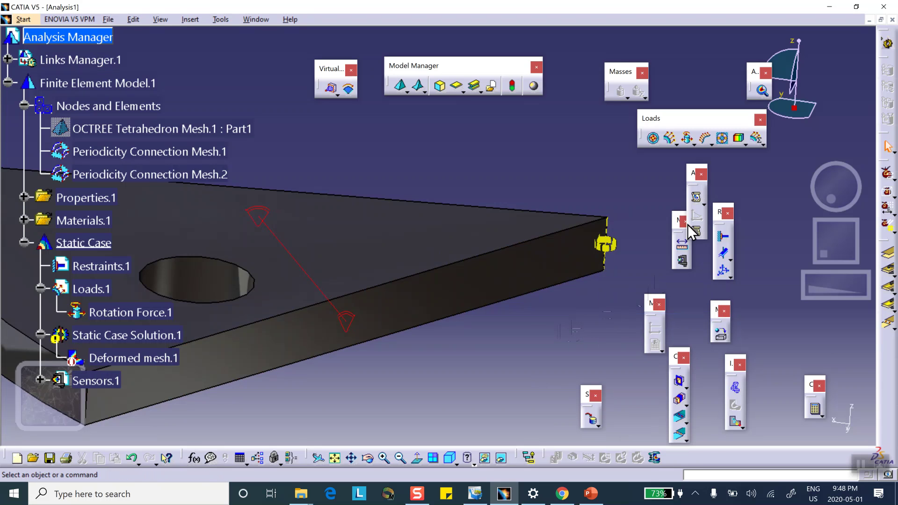
Add a user-defined restraint on the lower vertex of the sector's tip, restraining translations 1, 2 and 3 in the global axis system
click(724, 270)
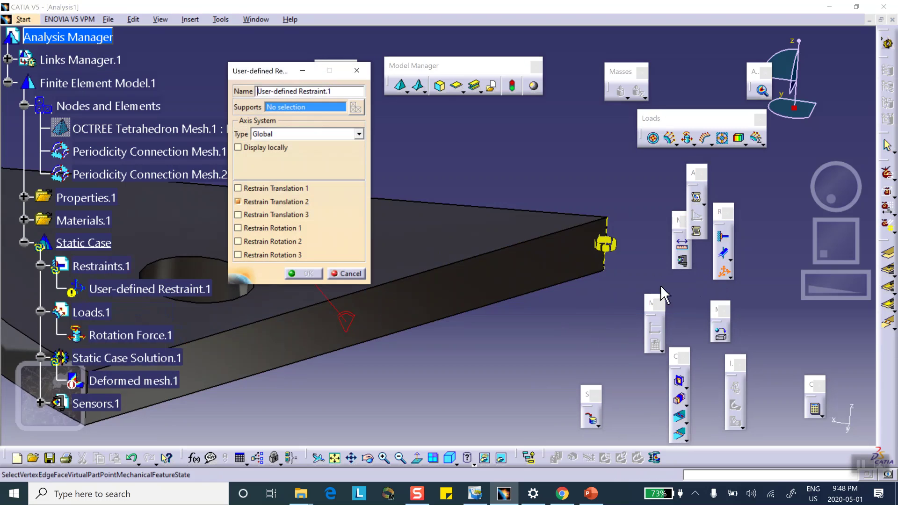
click(606, 273)
click(237, 188)
click(238, 215)
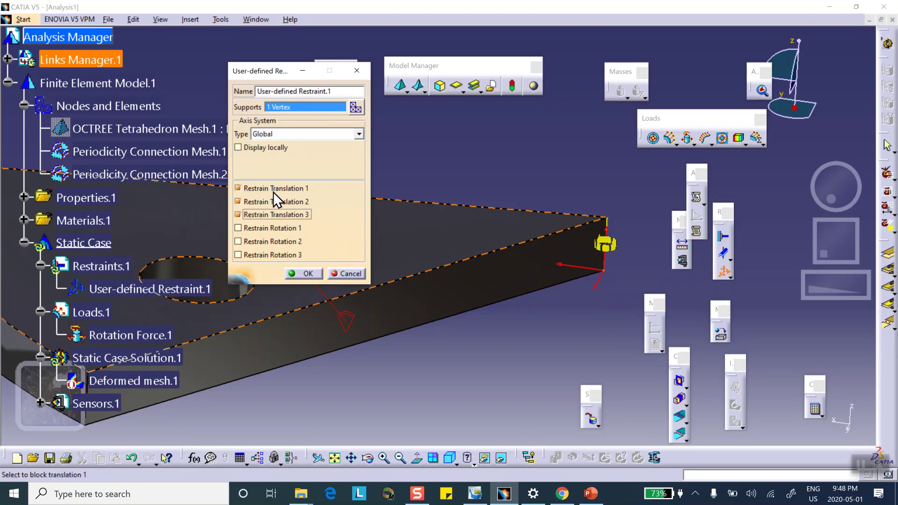
click(291, 274)
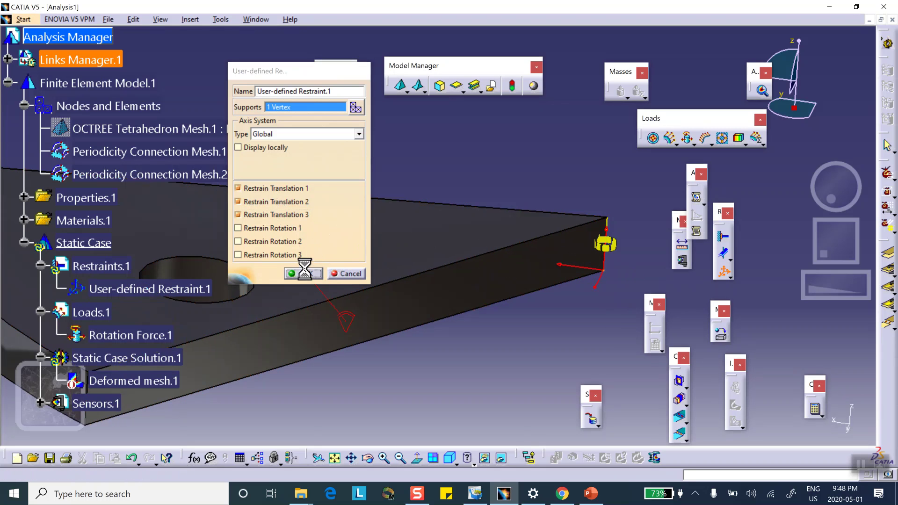
Recompute the static case with the tip vertex restraint, continuing past the computation resources estimation
middle_drag(398, 211, 484, 315)
click(679, 380)
click(666, 309)
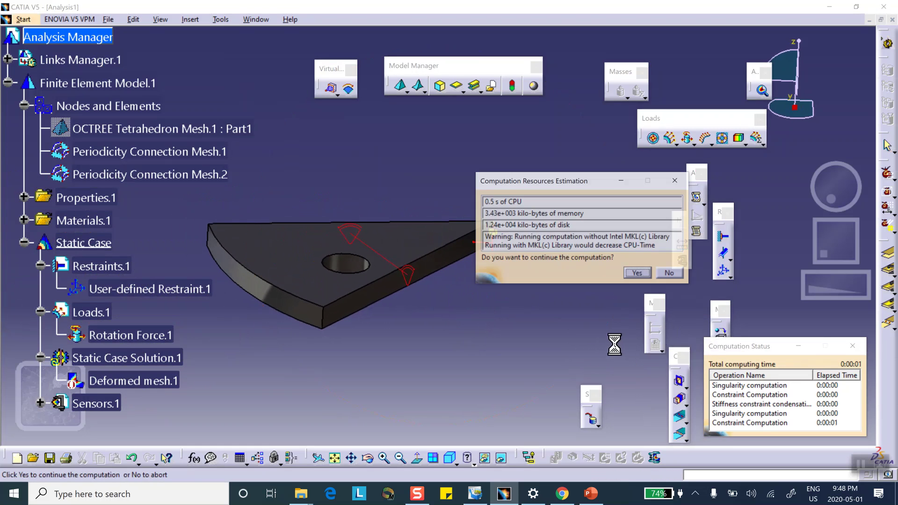
click(646, 274)
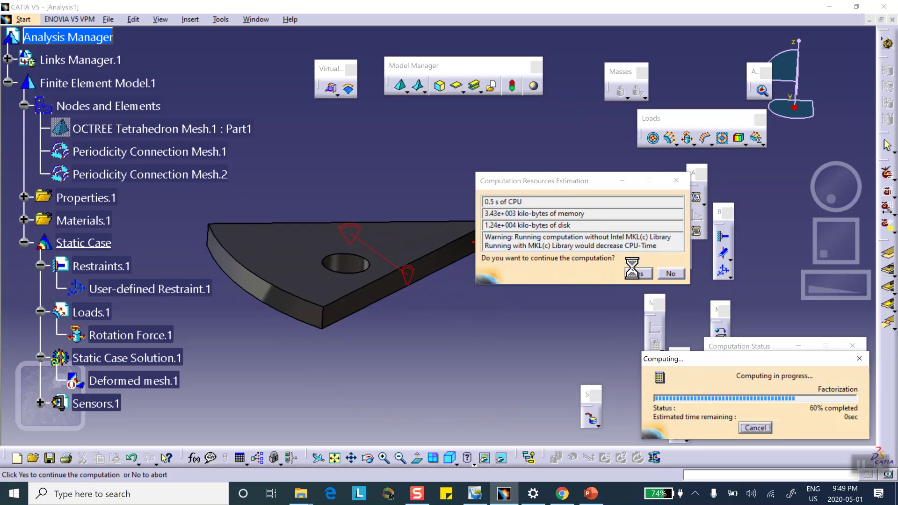
click(540, 284)
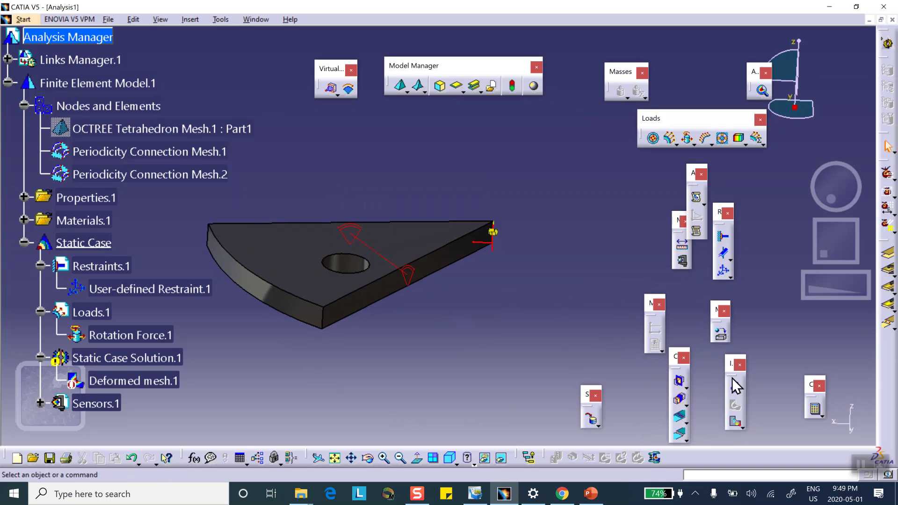
Display the recomputed deformed mesh of the sector, play its animation and close it
click(736, 390)
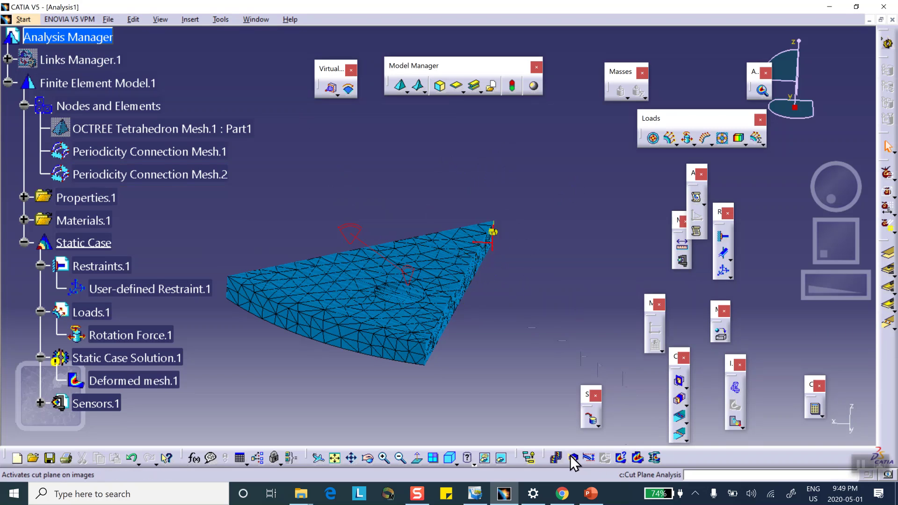
click(556, 458)
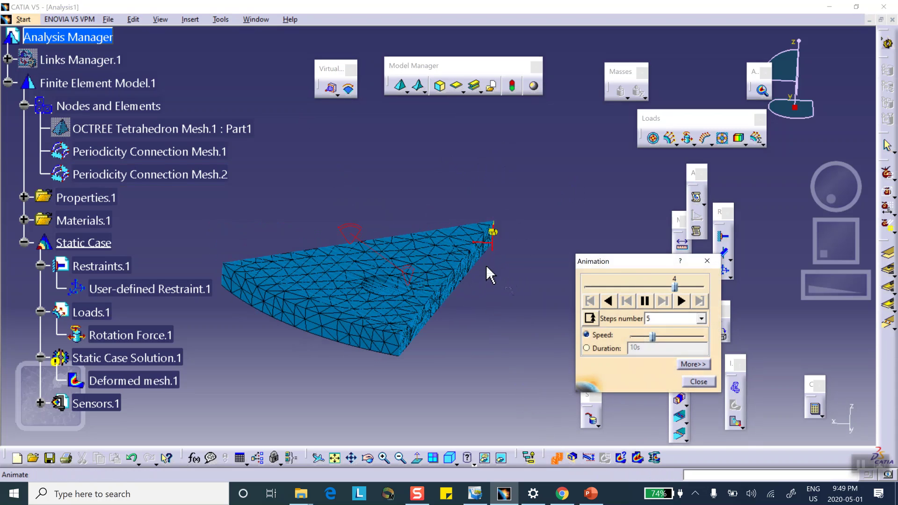
click(698, 382)
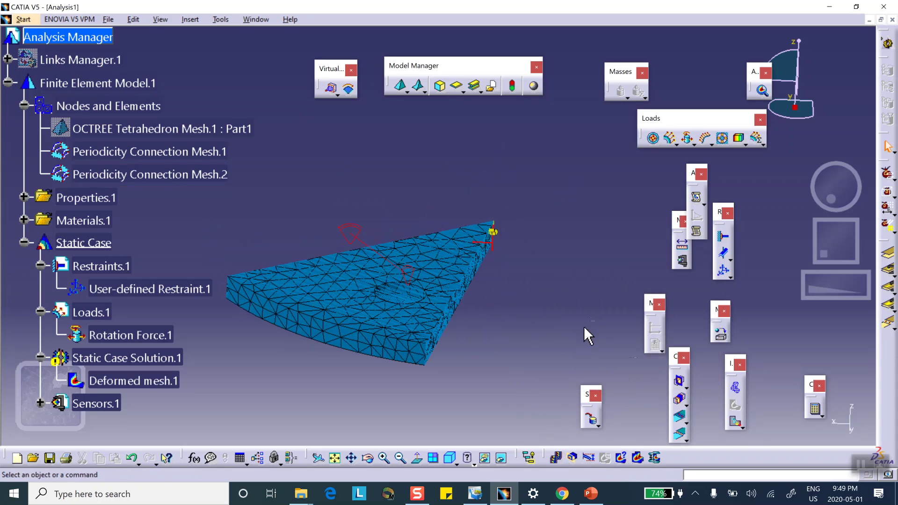
Hide the deformed mesh image of the static case solution
scroll(130, 339, down, 2)
click(120, 297)
right_click(123, 298)
click(143, 247)
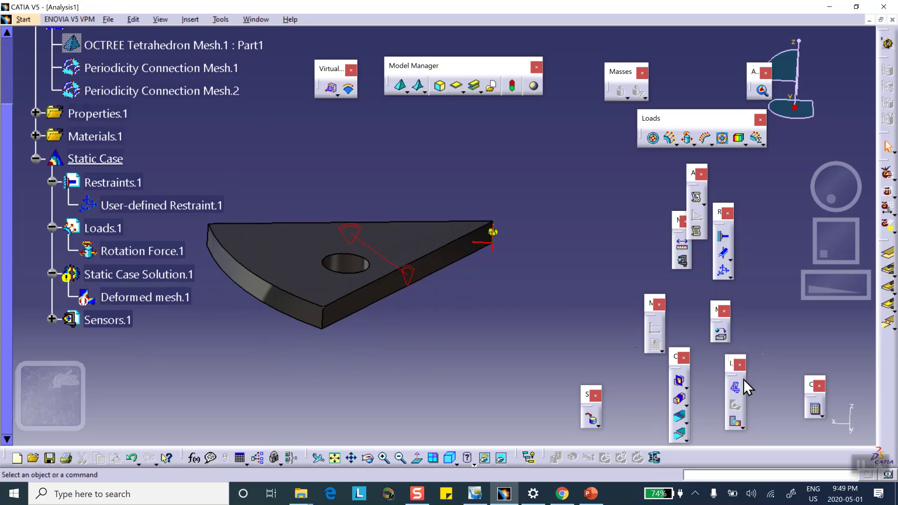
Add a user-defined restraint on the lower vertex at the outer end of the straight side, restraining only translation 2 in the global axis system
click(724, 270)
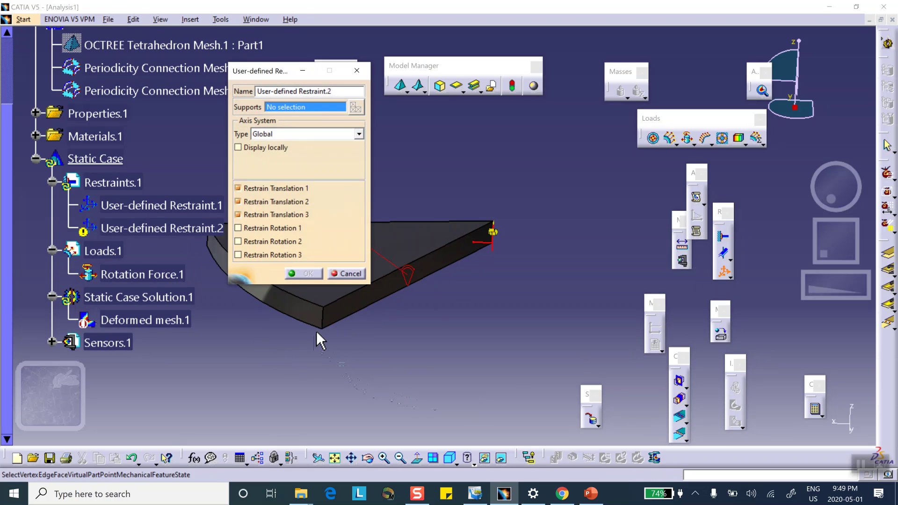
middle_drag(441, 321, 458, 362)
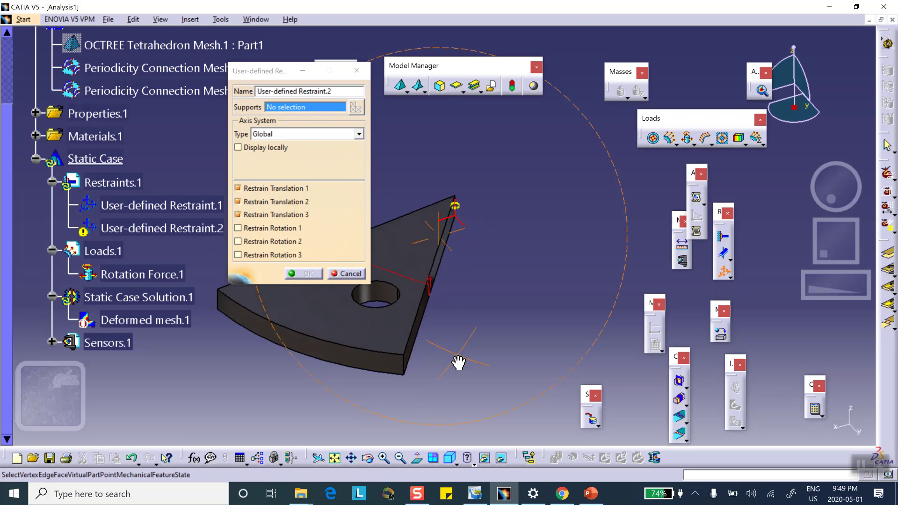
click(237, 188)
click(238, 215)
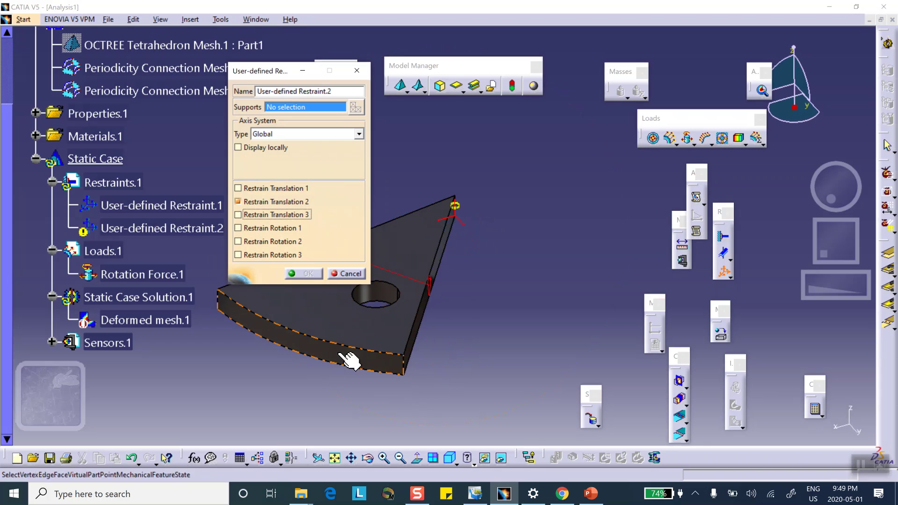
click(403, 375)
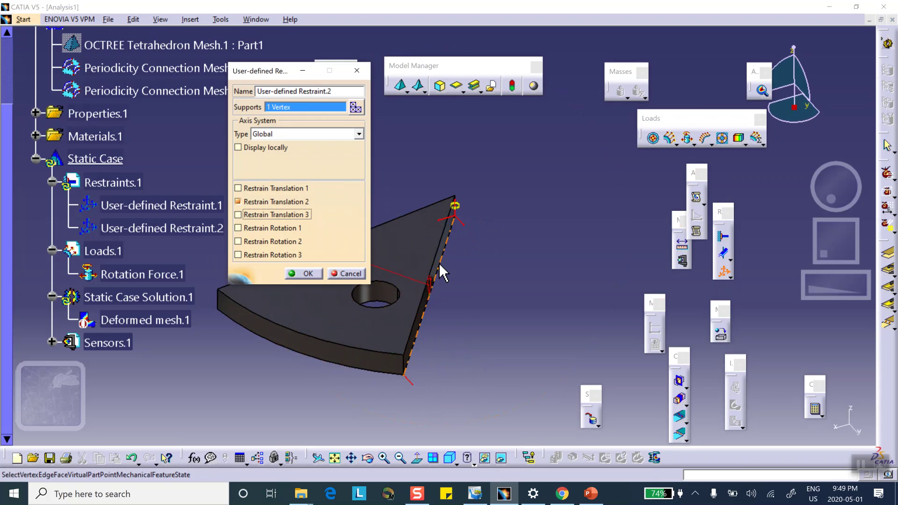
click(299, 273)
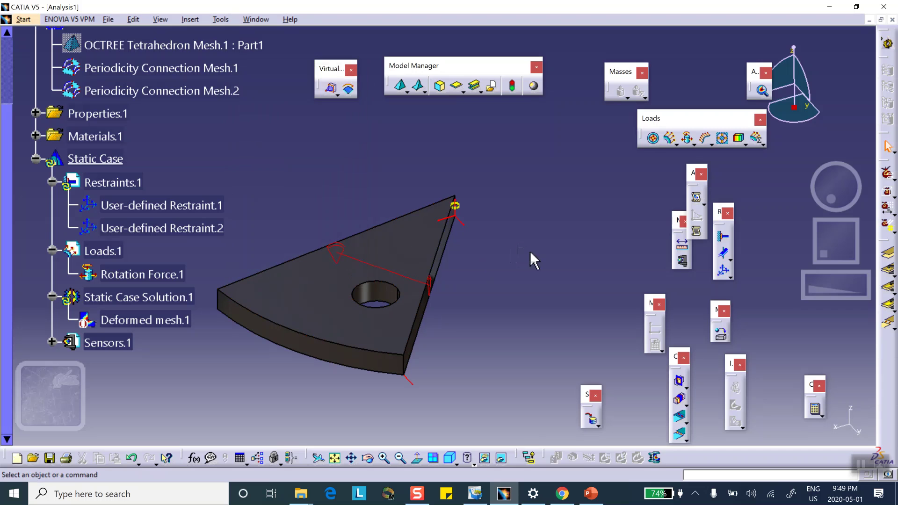
Recompute all with the second vertex restraint, continuing past the computation resources estimation
click(807, 405)
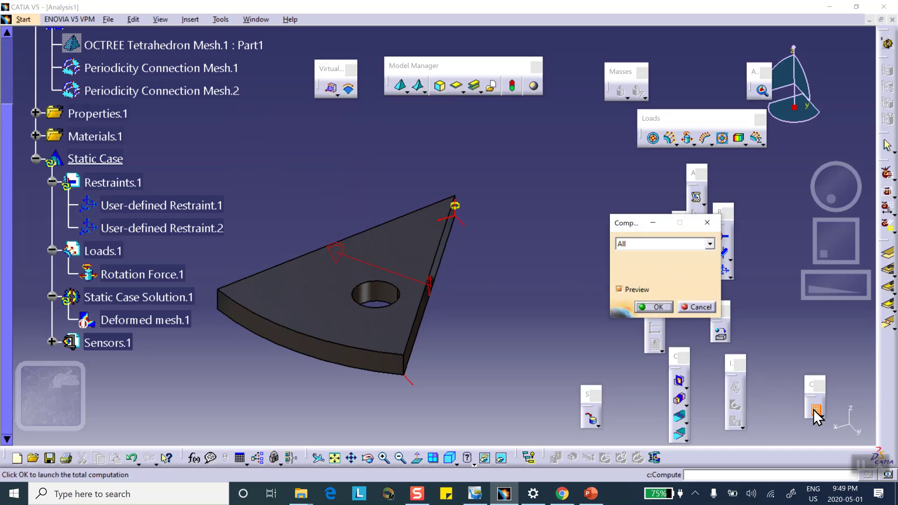
click(656, 309)
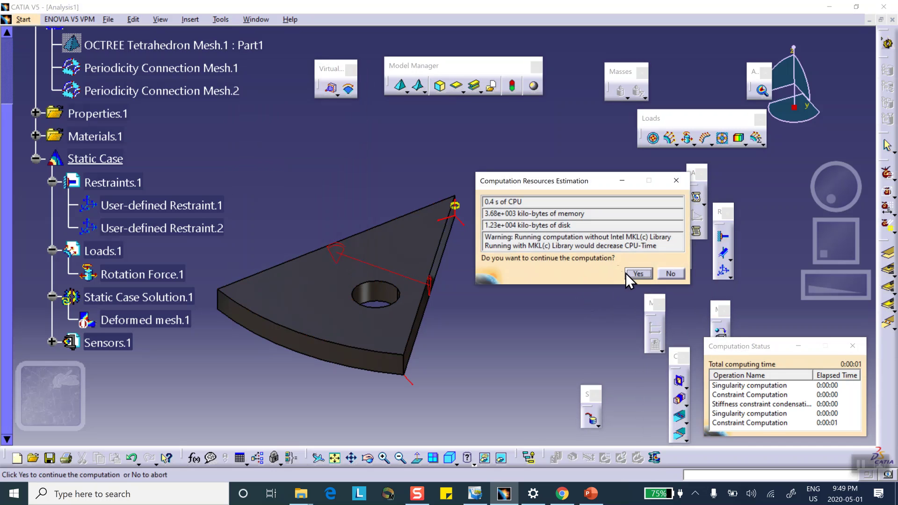
click(630, 274)
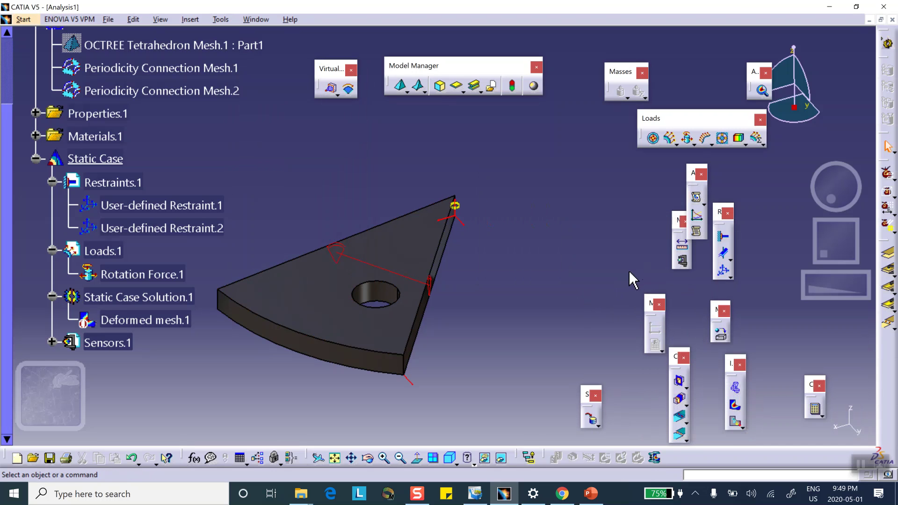
Display the deformed mesh and reset its amplification scaling factor to the default
click(736, 388)
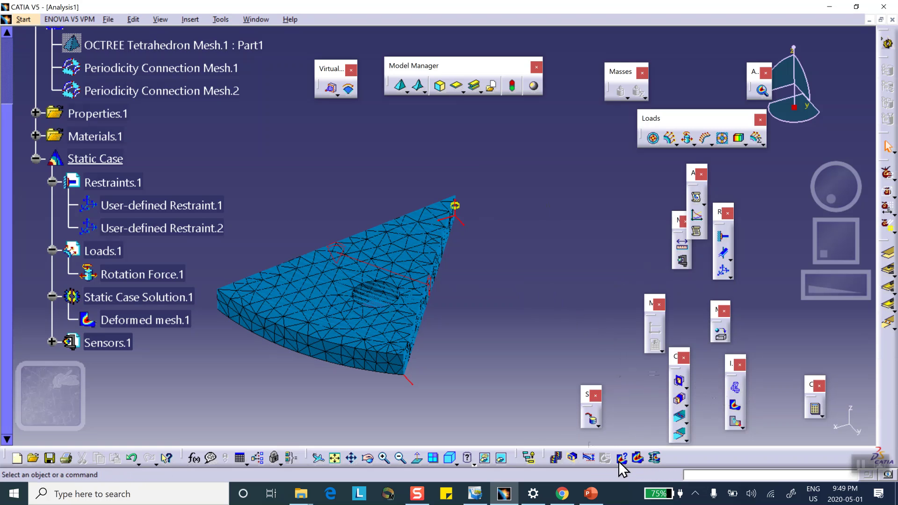
click(589, 458)
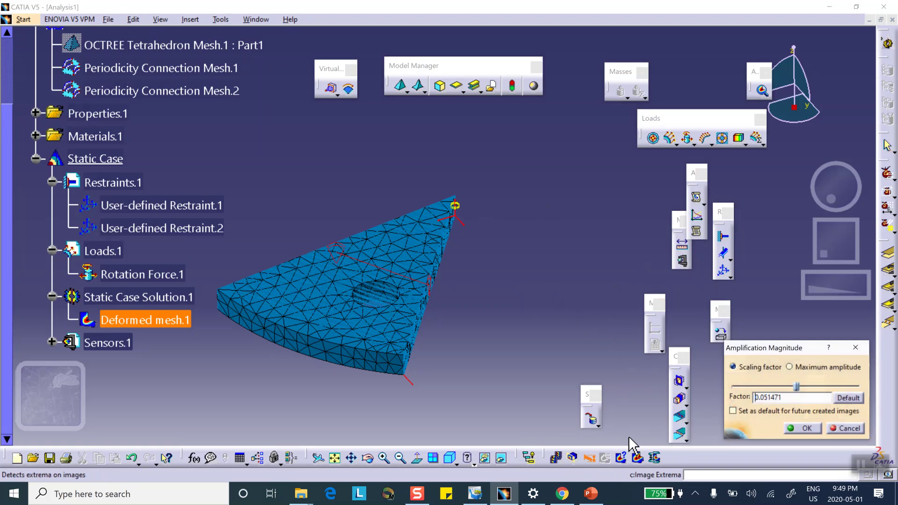
click(840, 400)
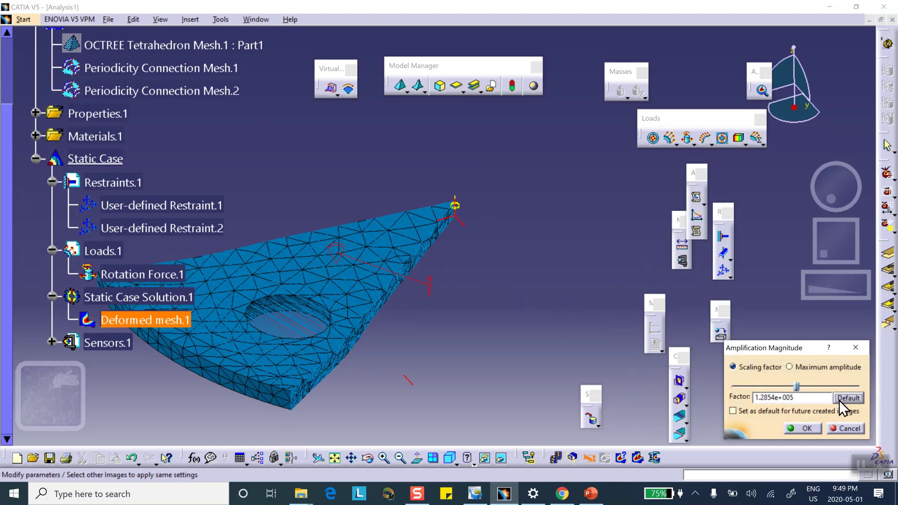
click(800, 428)
Play the deformed mesh animation in the standard top view, keeping the sector's tip clear of toolbars, and close it
middle_drag(427, 347, 512, 307)
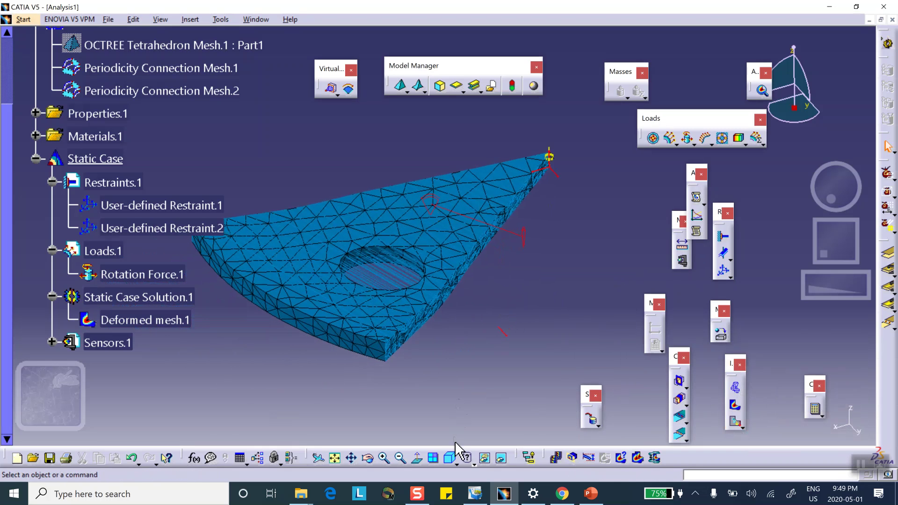
click(454, 459)
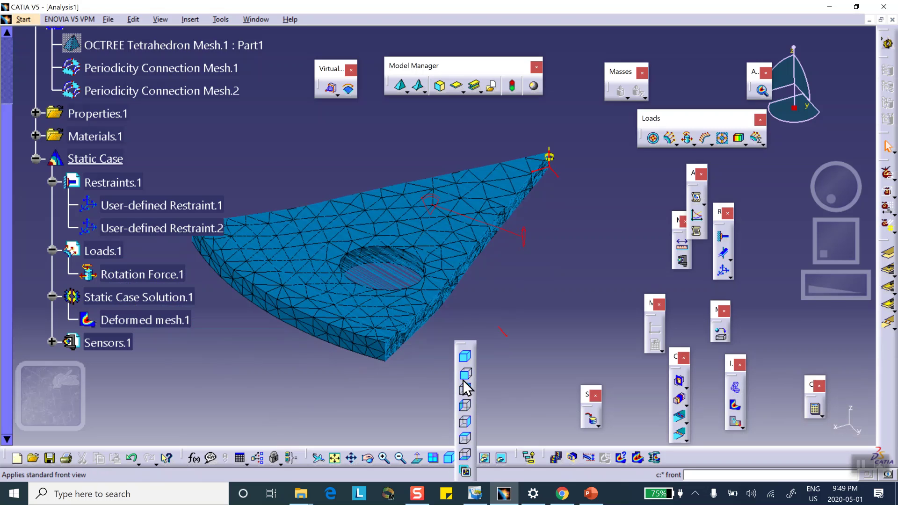
click(465, 435)
middle_drag(481, 378, 420, 361)
click(445, 457)
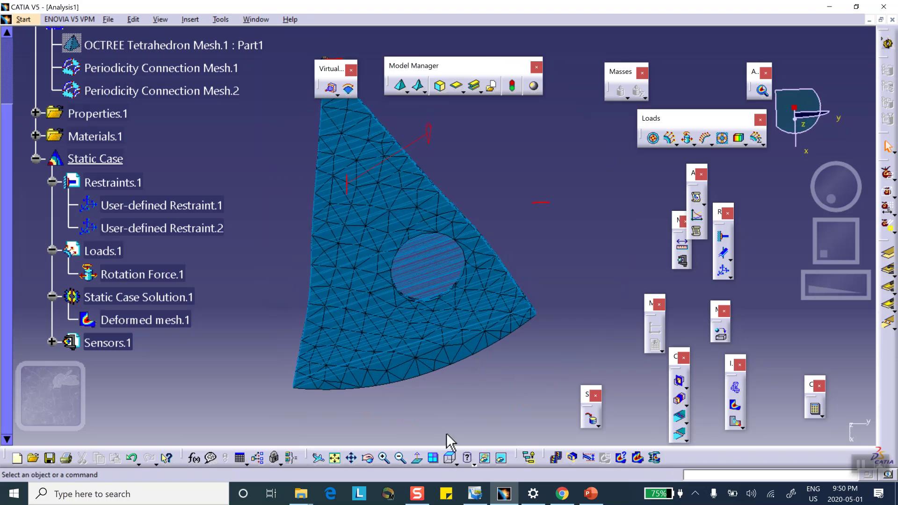
drag(531, 70, 575, 71)
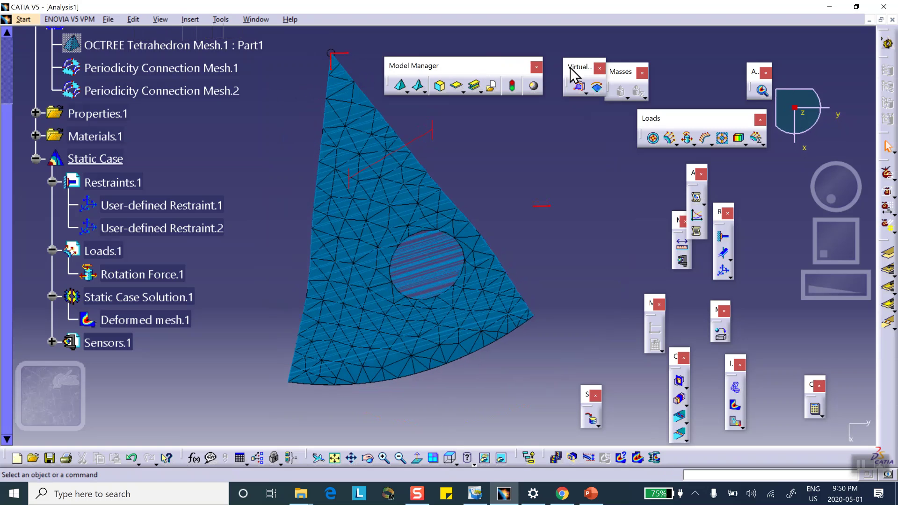
click(555, 456)
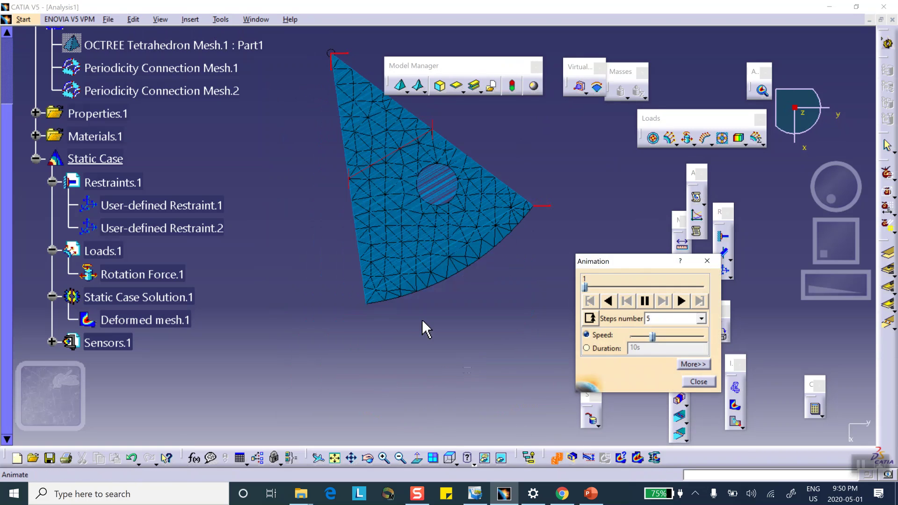
click(694, 381)
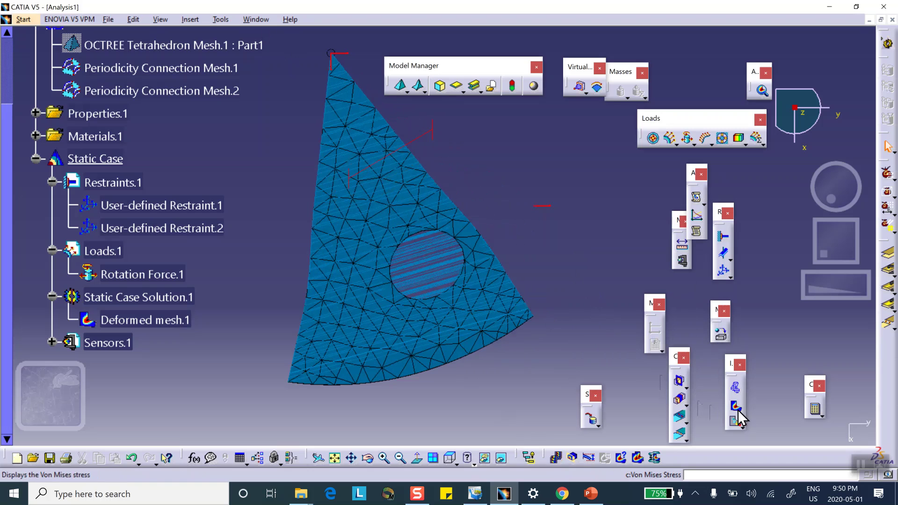
Generate the Von Mises stress image and inspect the stresses around the hole from several angles
click(735, 406)
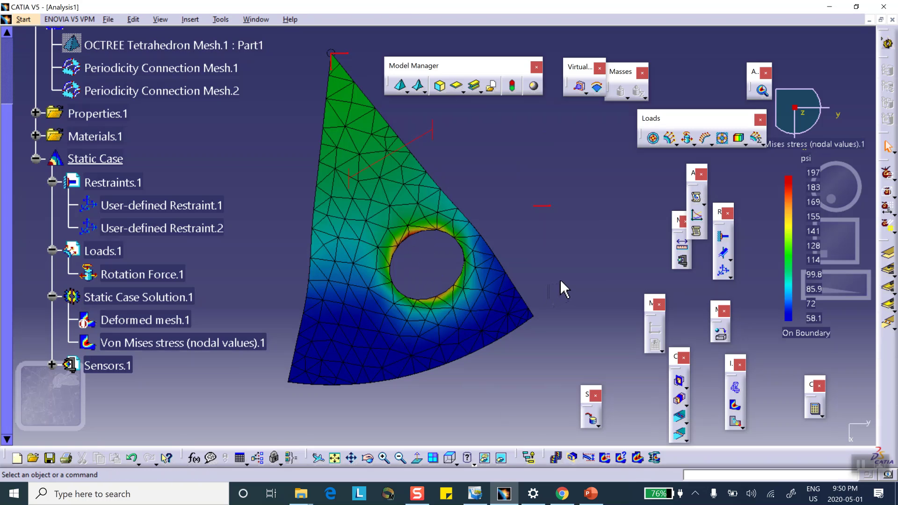
middle_drag(515, 364, 498, 191)
drag(529, 187, 551, 301)
middle_drag(528, 180, 528, 267)
middle_drag(494, 302, 518, 195)
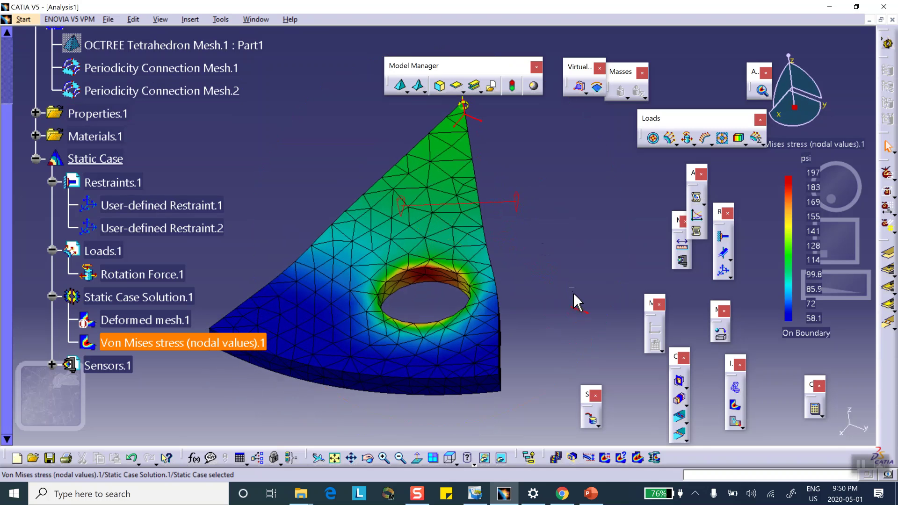